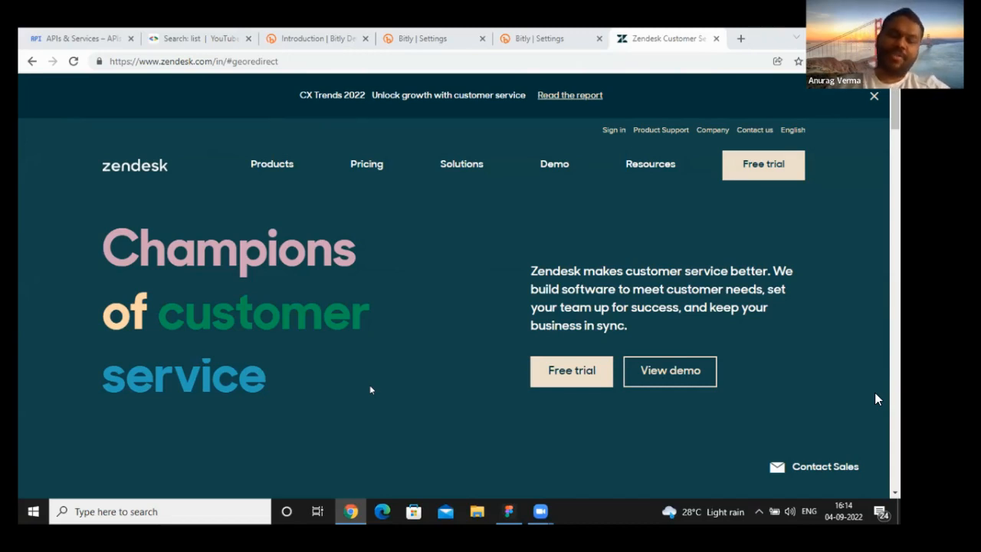
- Switch to the untitled design file in Figma
left_click(505, 516)
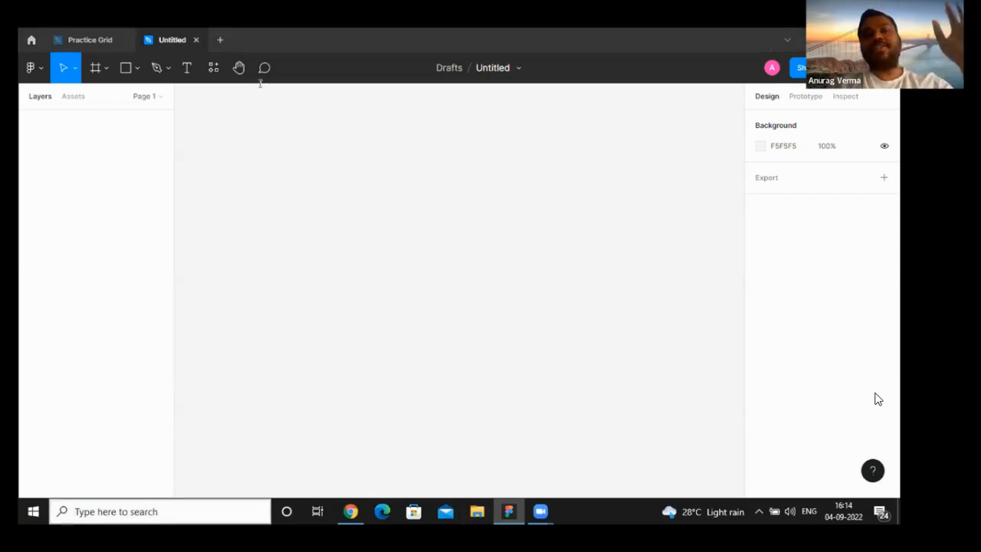
left_click(220, 39)
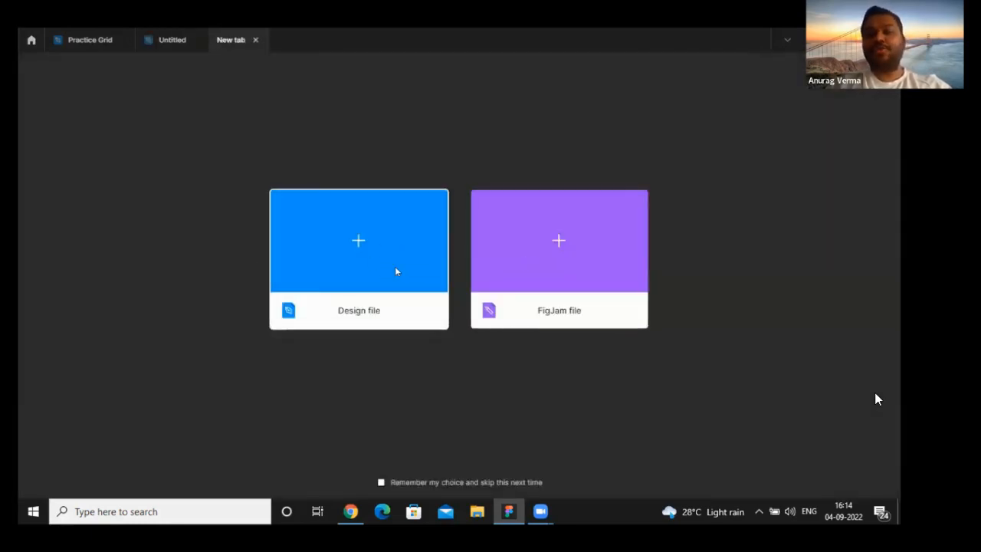
left_click(256, 39)
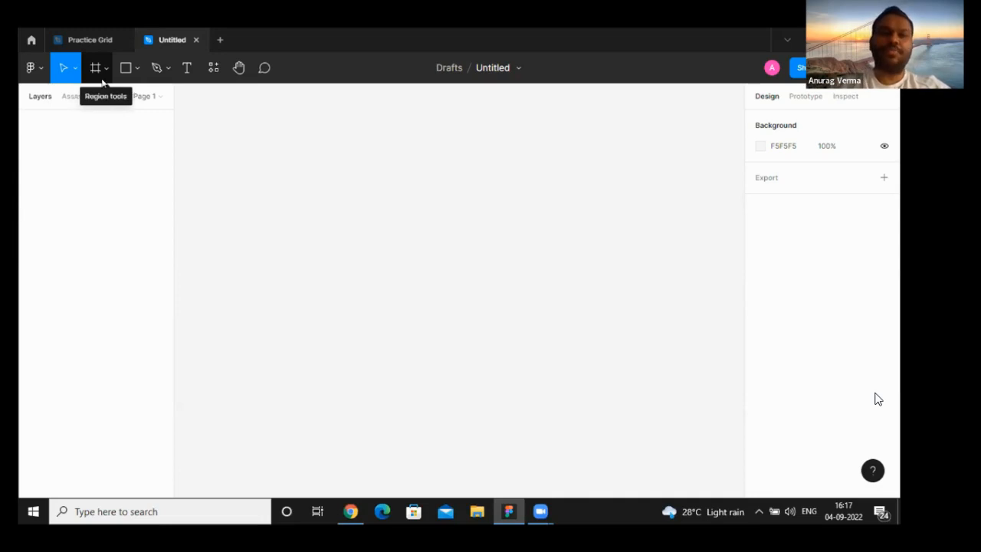
left_click(136, 76)
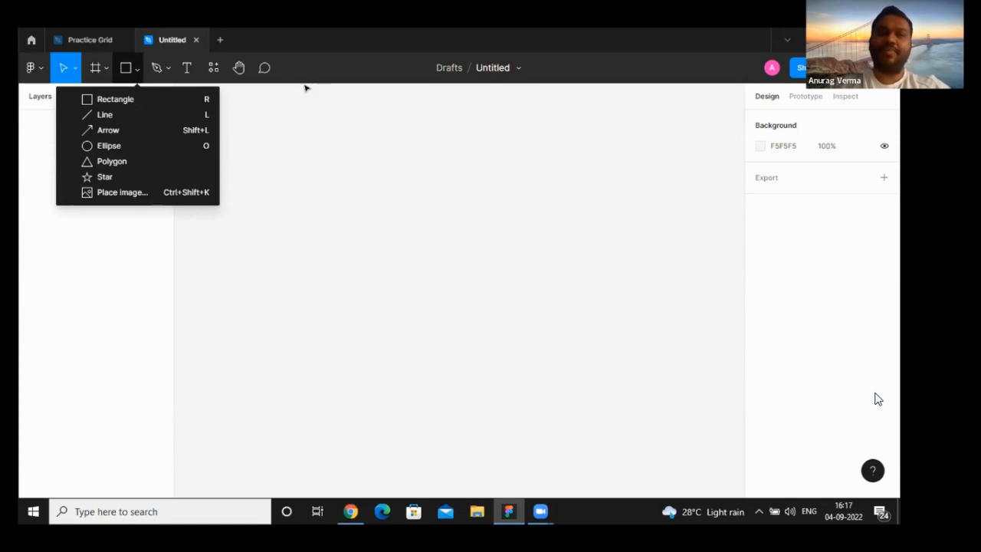
left_click(332, 72)
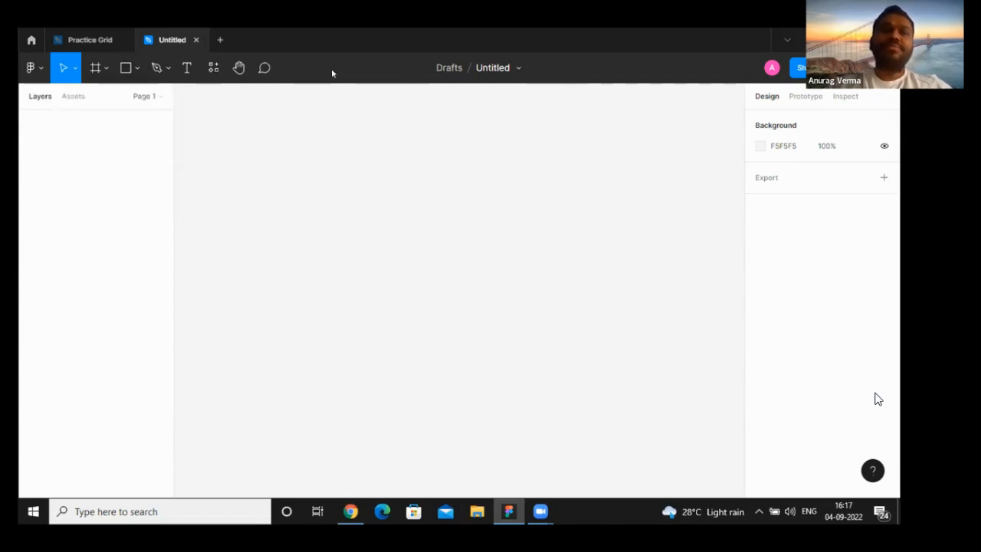
left_click(167, 71)
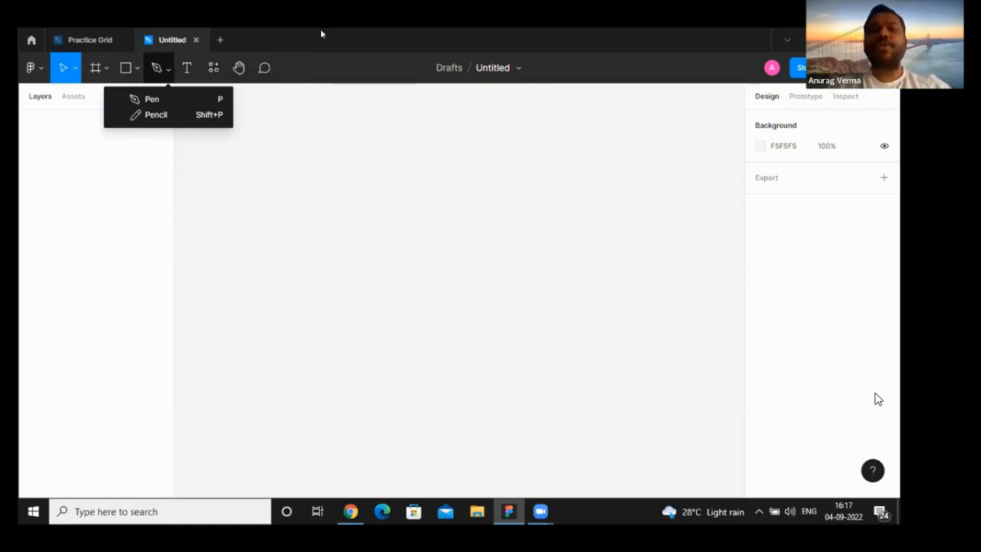
left_click(332, 77)
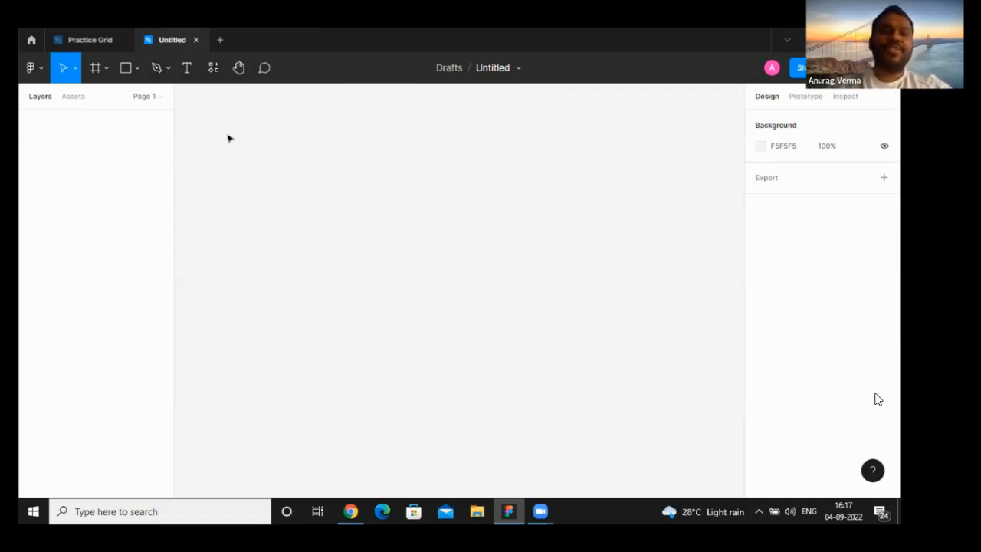
- Create a 1440 × 1024 frame on the canvas from the Desktop preset
left_click(106, 69)
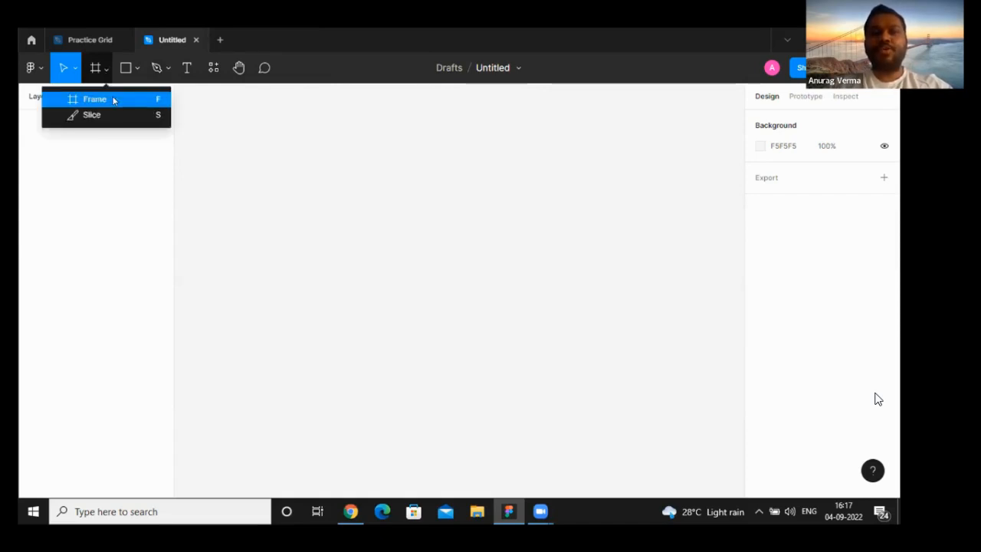
left_click(114, 101)
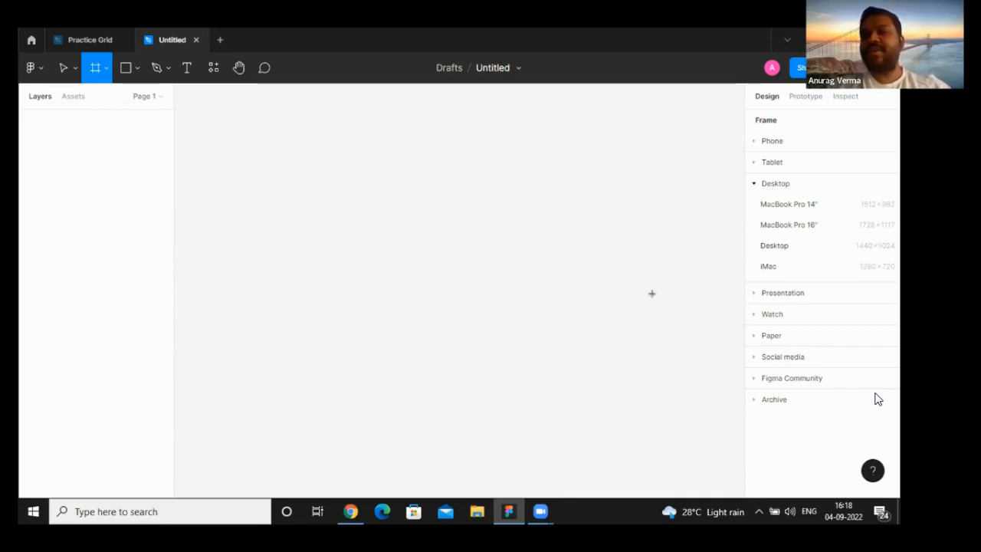
left_click(774, 245)
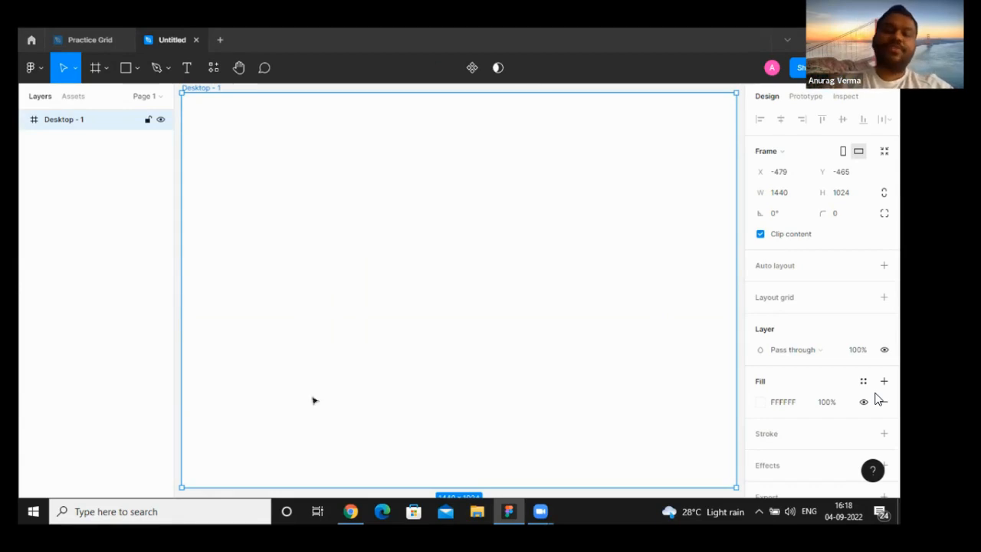
- Examine the Zendesk homepage in Chrome as the design reference and return to Figma
mouse_move(350, 512)
left_click(350, 458)
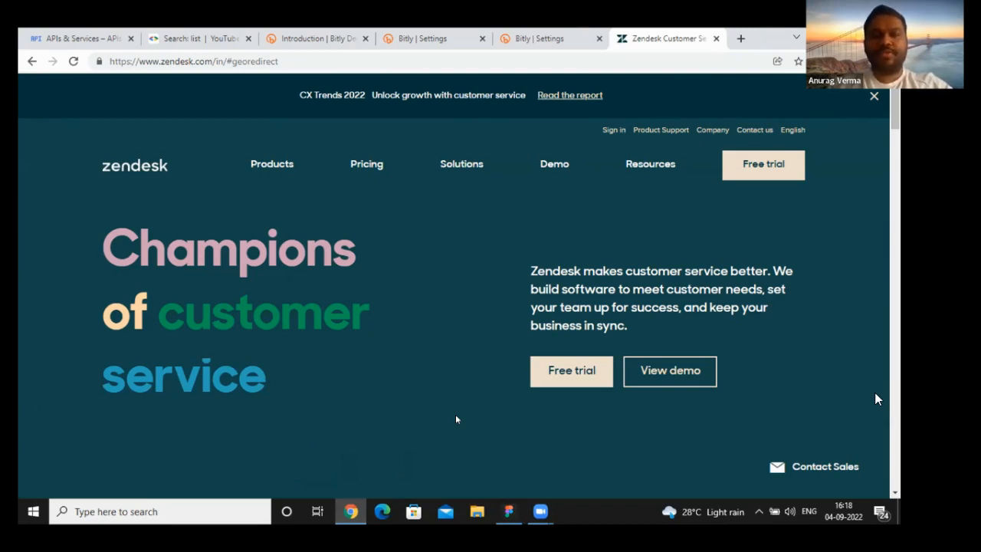
left_click(507, 508)
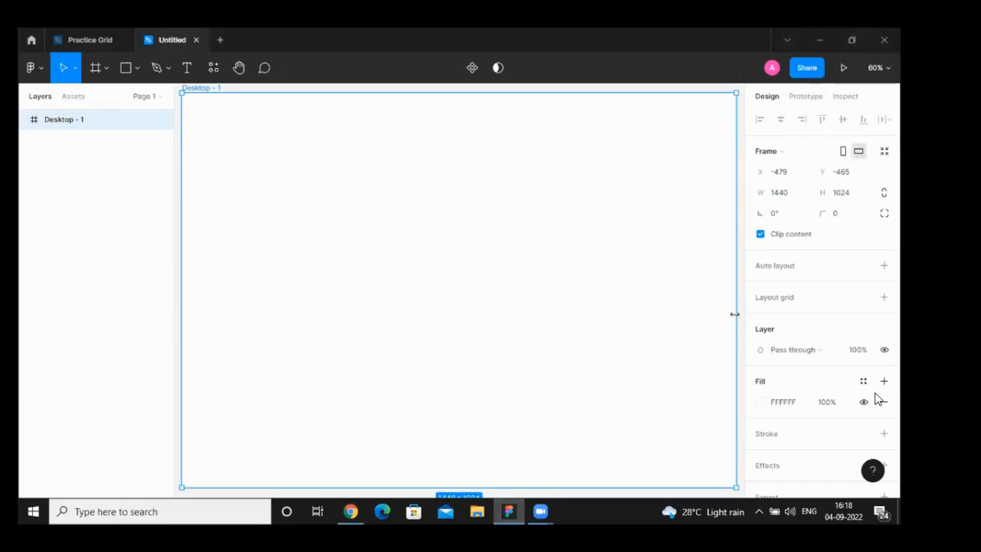
left_click(351, 511)
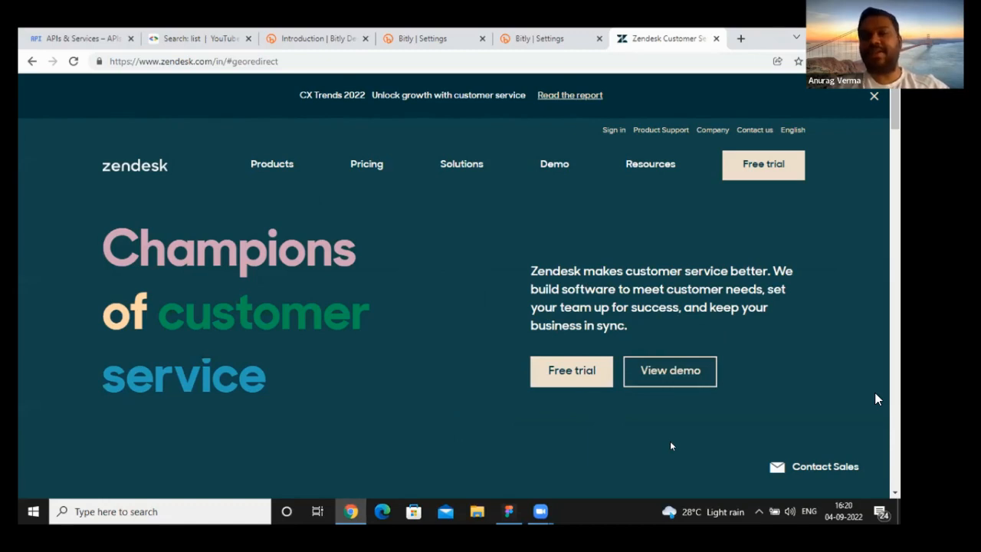
key("alt+Tab")
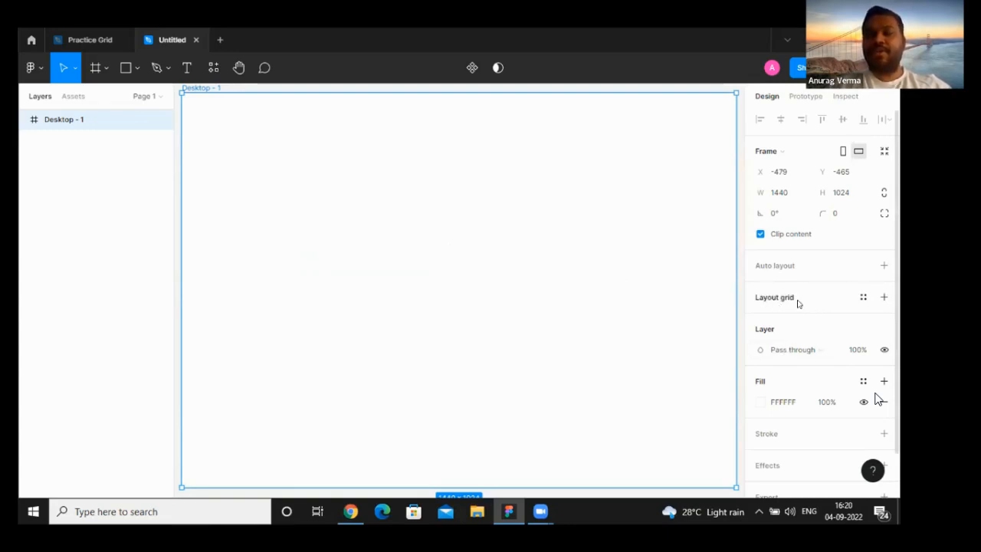
- Add a layout grid to the desktop frame, using the Columns type with a count of 12
left_click(883, 297)
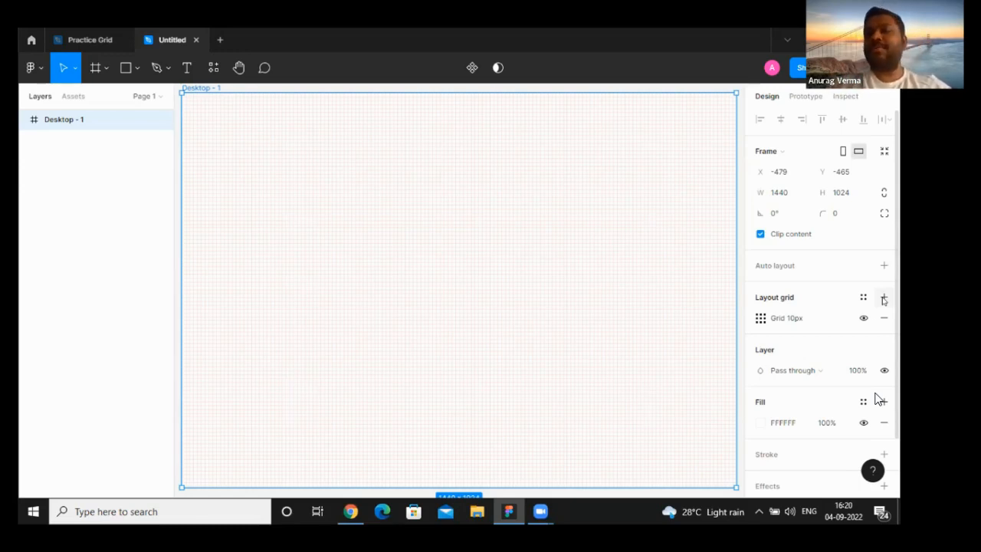
left_click(759, 319)
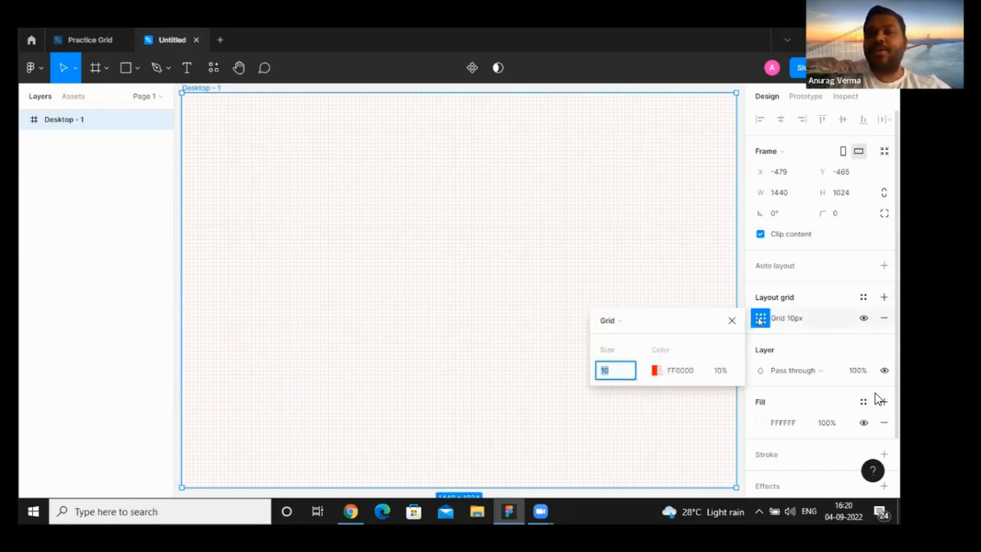
left_click(652, 325)
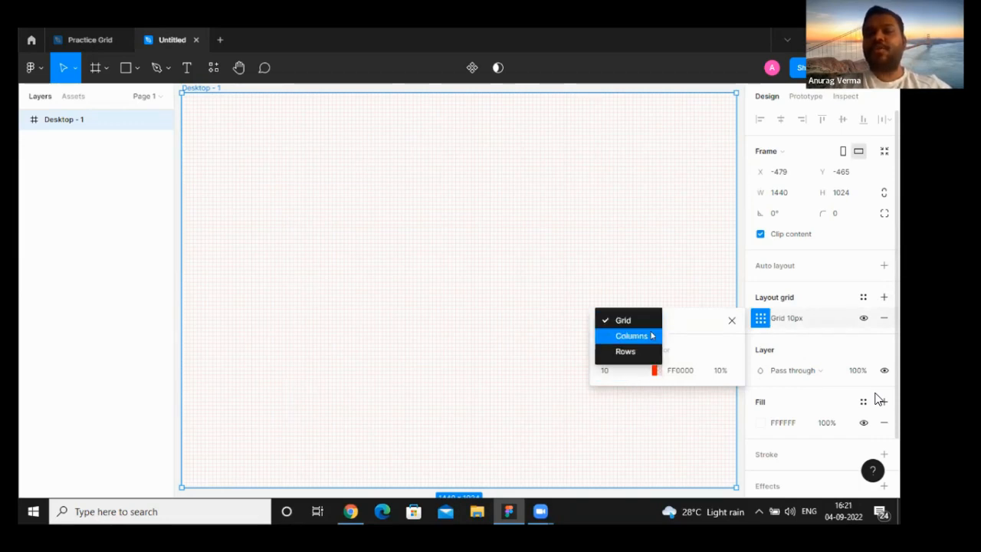
left_click(651, 335)
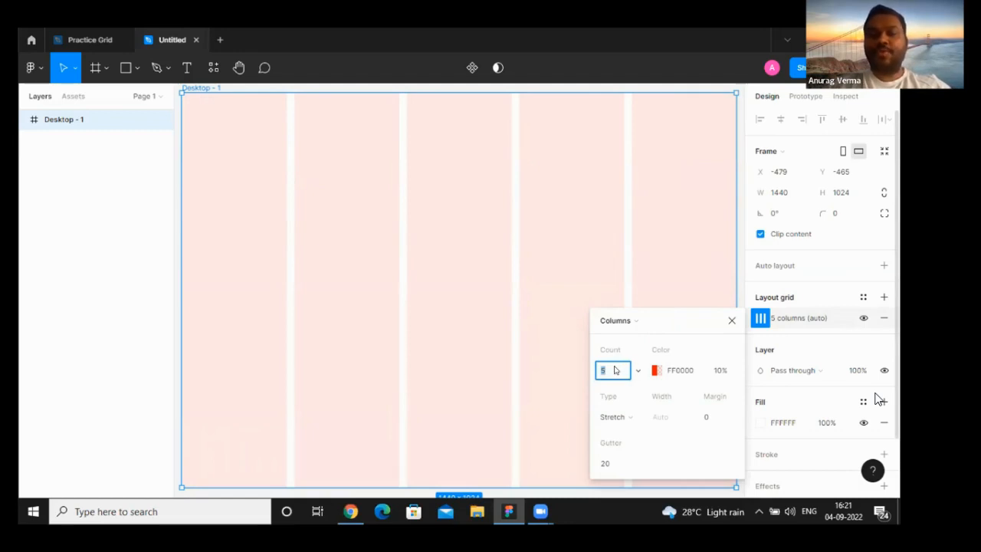
type("12")
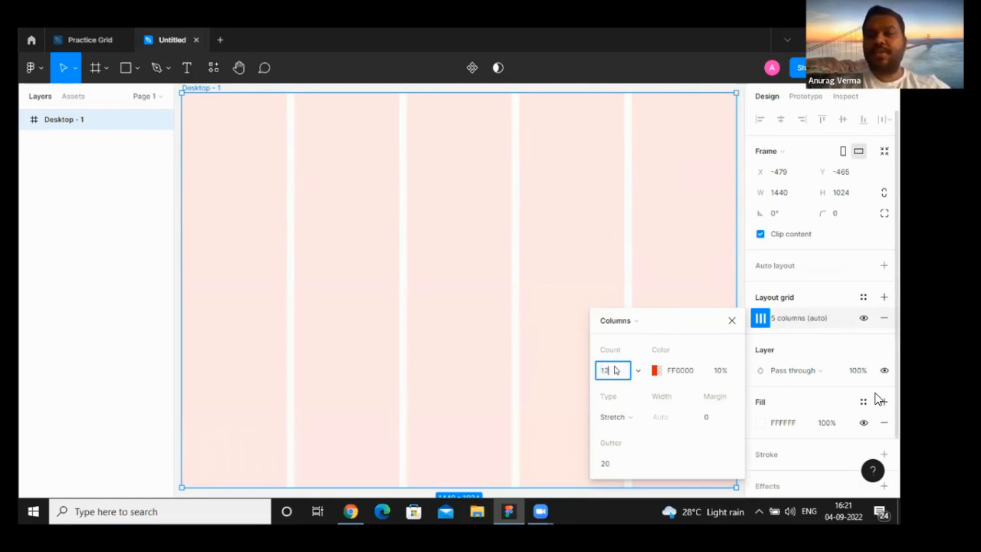
key("Return")
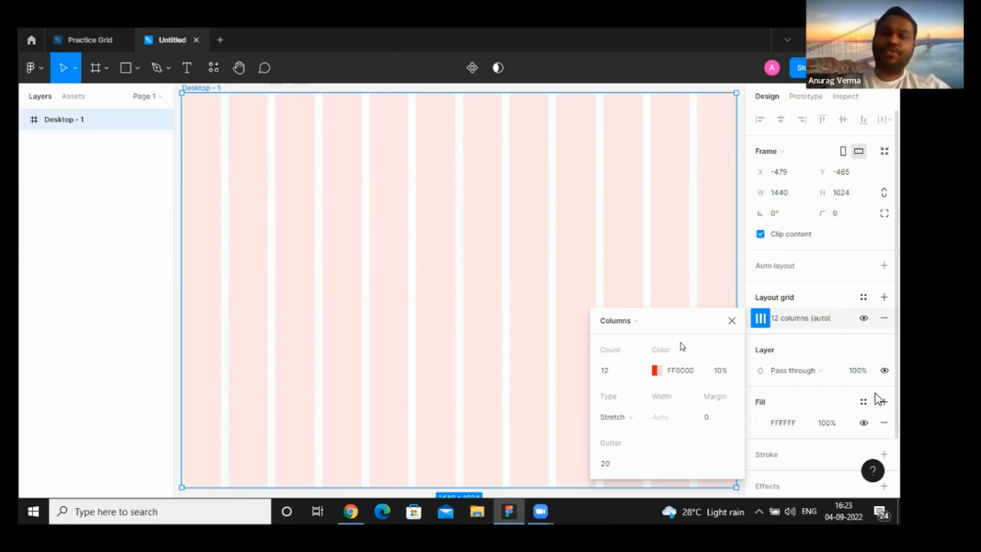
- Set the column grid's margin to 140 and its gutter to 30
left_click(711, 418)
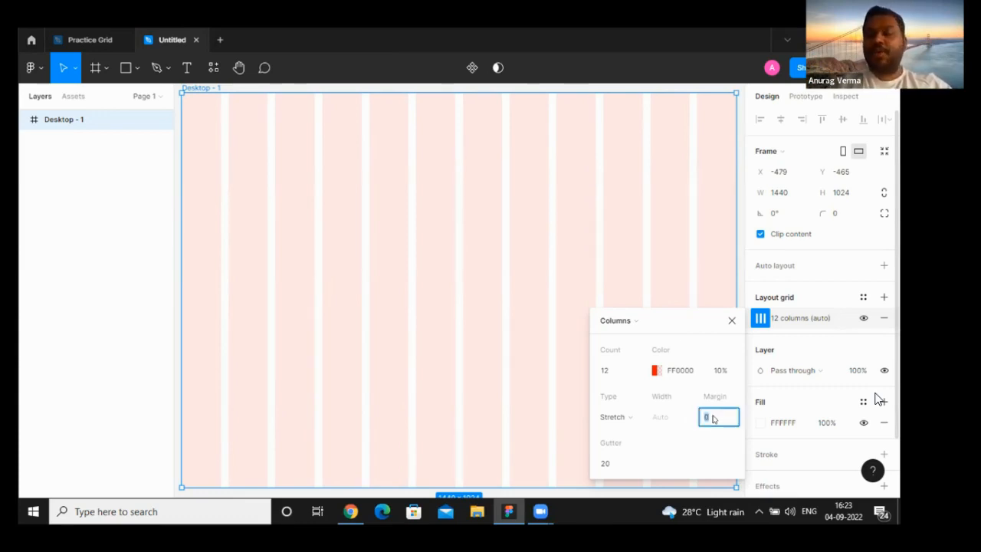
type("14")
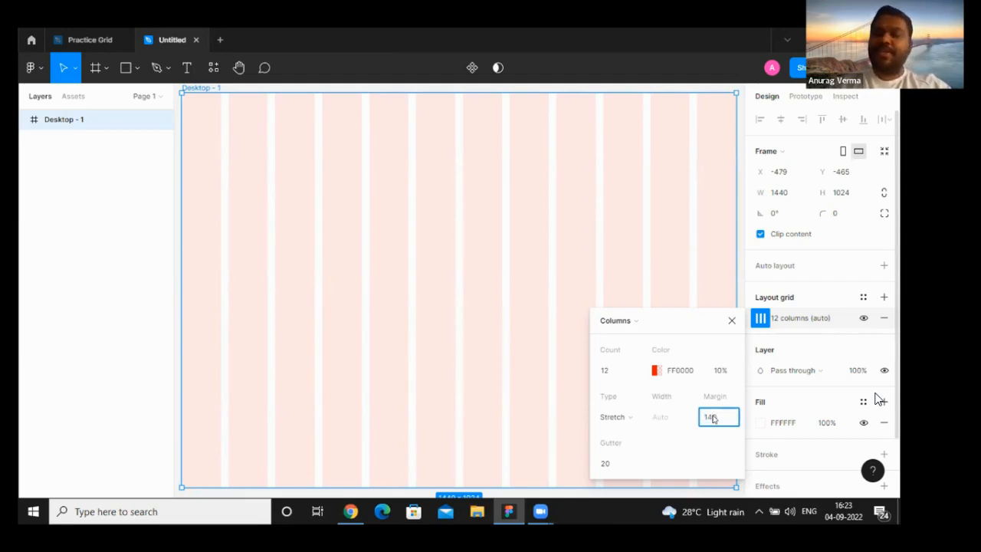
type("0")
key("Return")
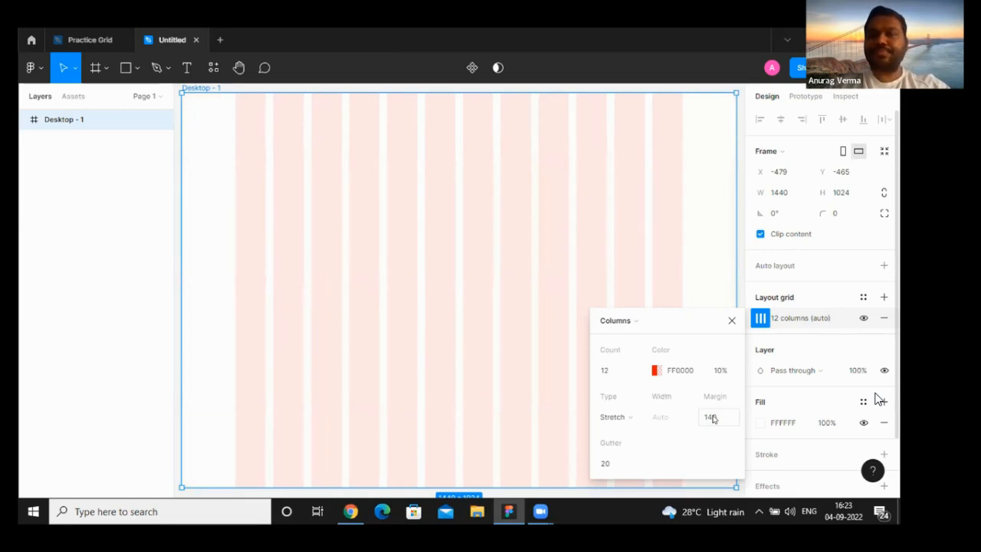
left_click(604, 465)
double_click(603, 465)
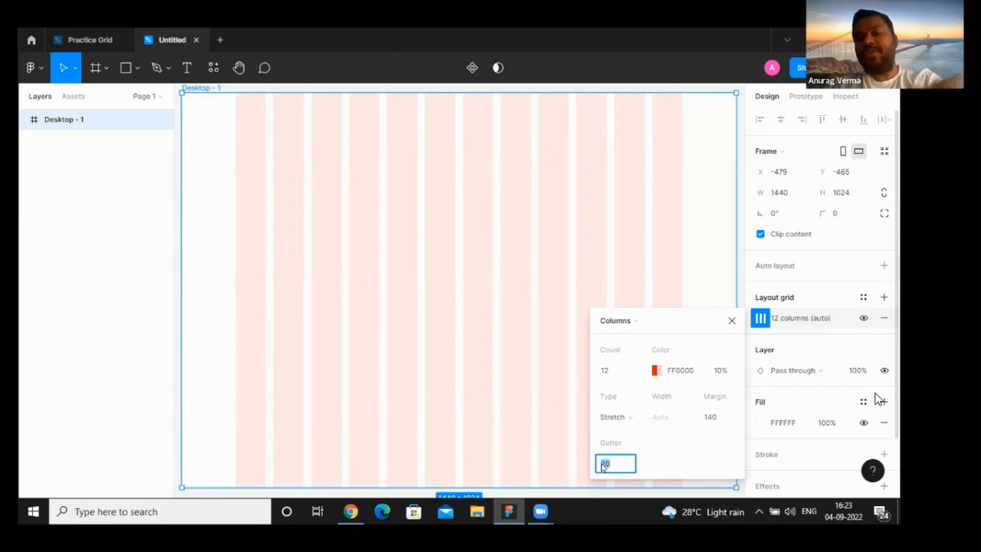
type("20")
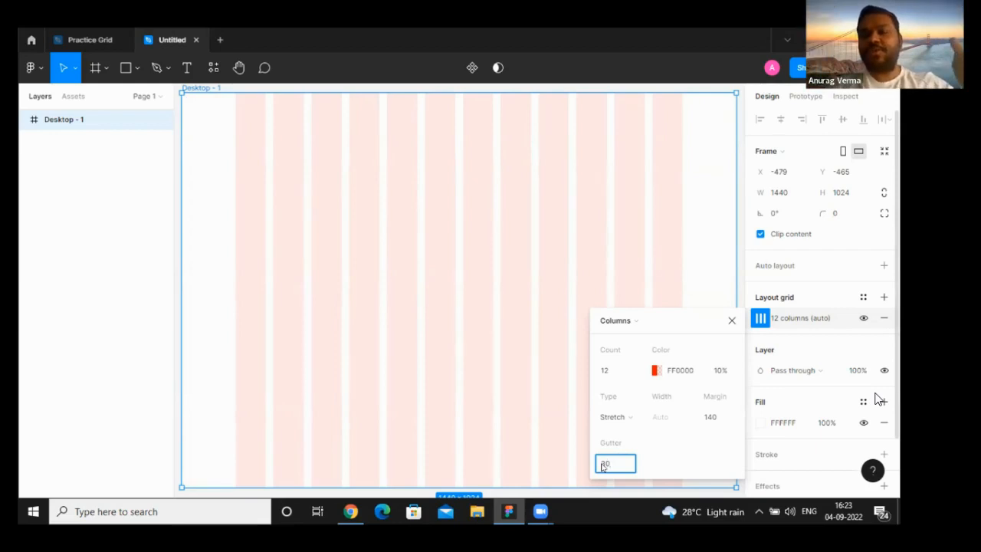
key("Return")
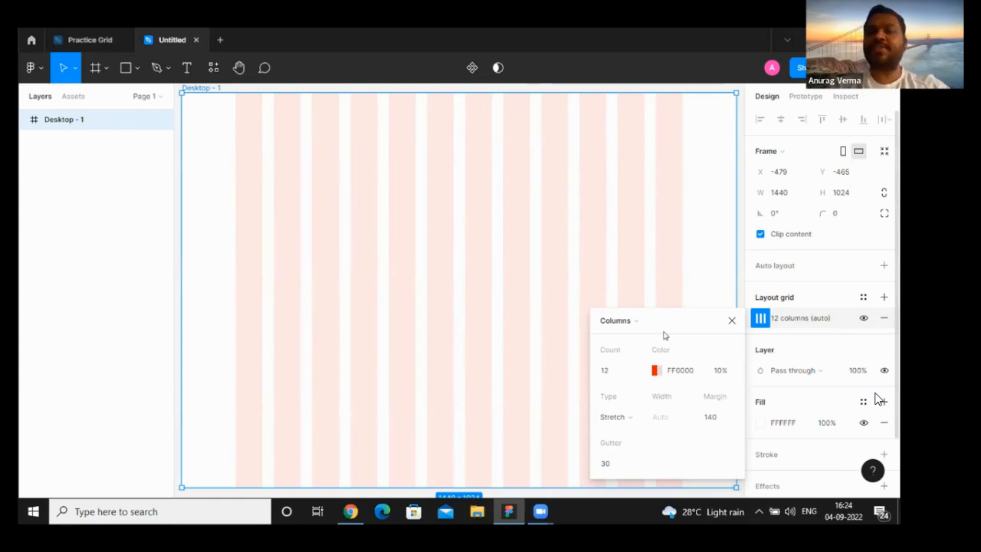
left_click(731, 320)
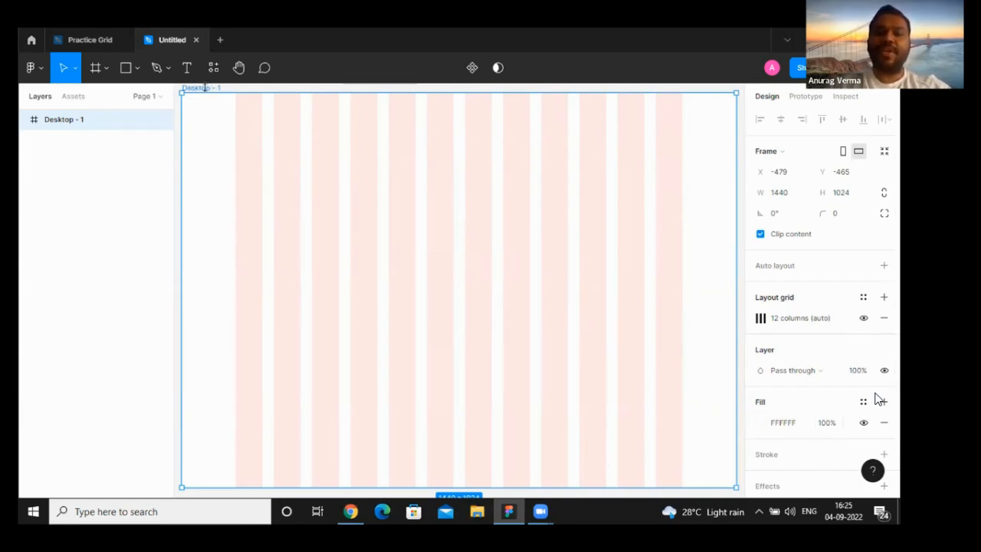
- Change the desktop frame's fill to a solid light lavender, C7C6E4
left_click(755, 426)
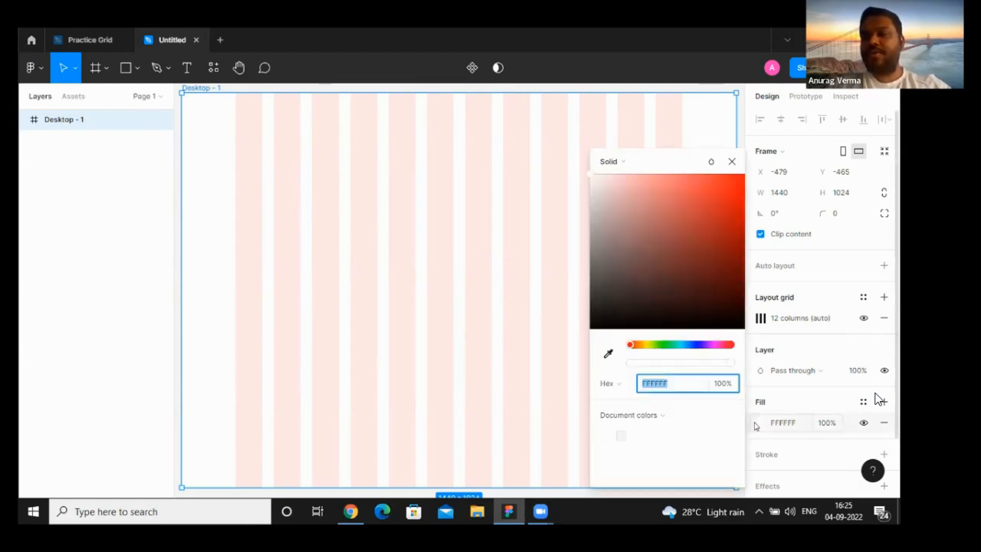
left_click(694, 346)
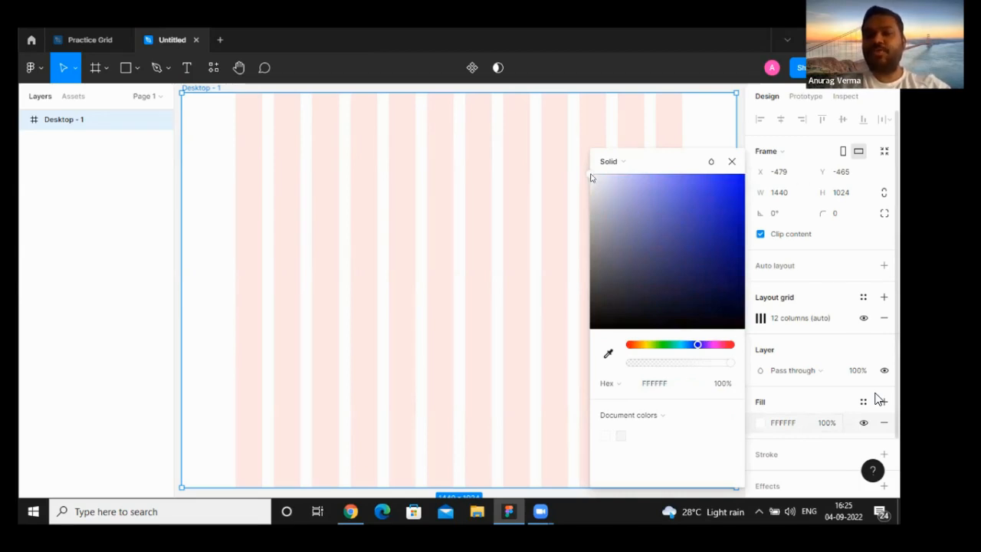
left_click_drag(591, 177, 610, 197)
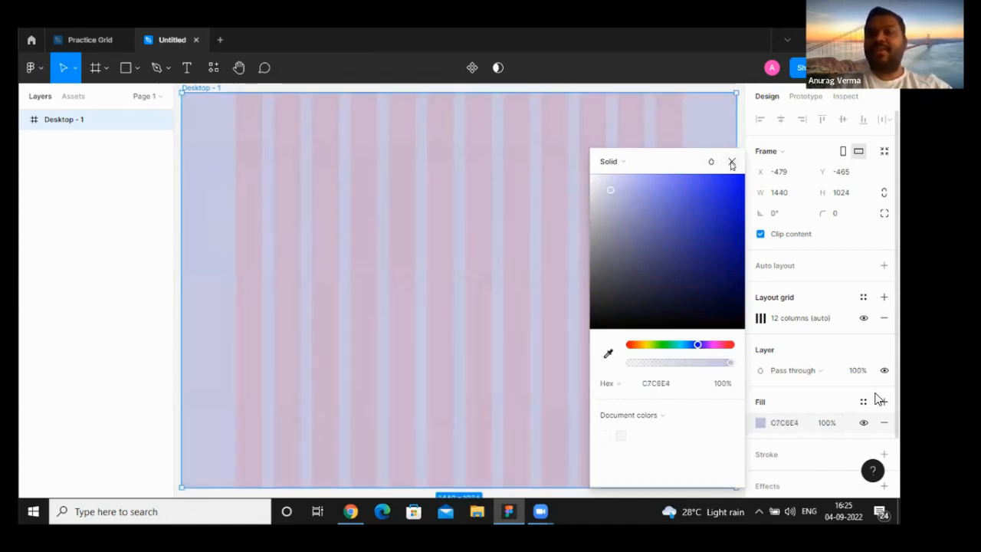
left_click(732, 163)
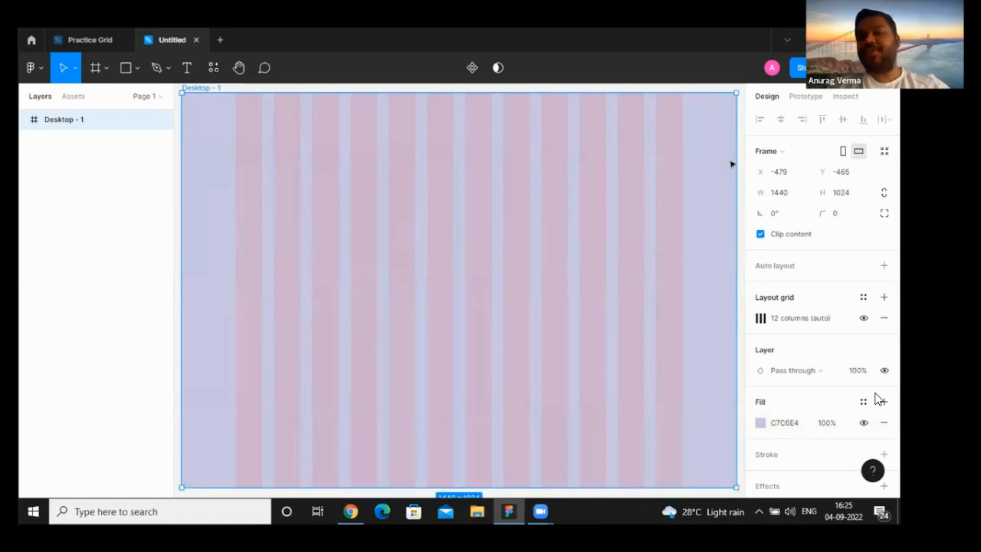
- Look again at the Zendesk page's header and hero layout in Chrome, ending back in the Figma file
left_click(351, 513)
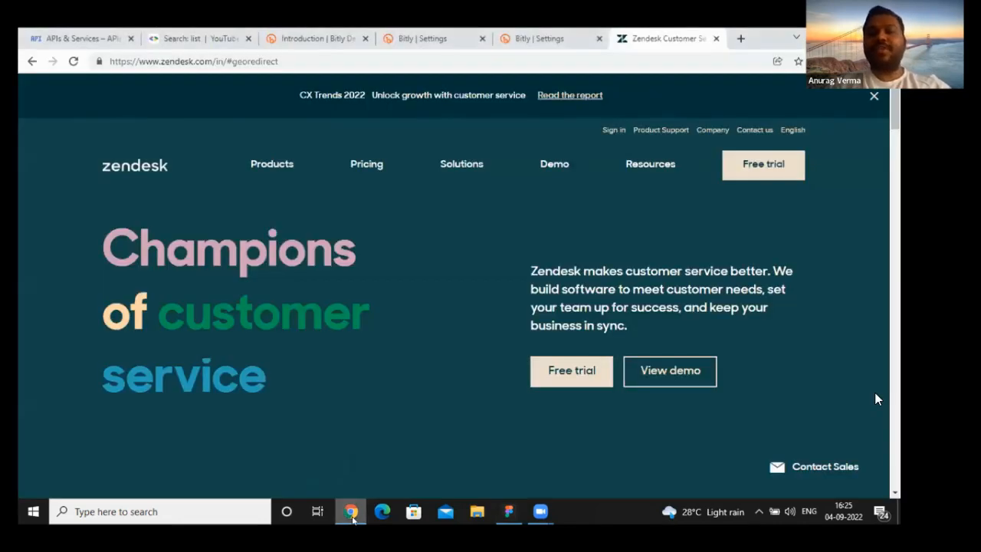
left_click(508, 513)
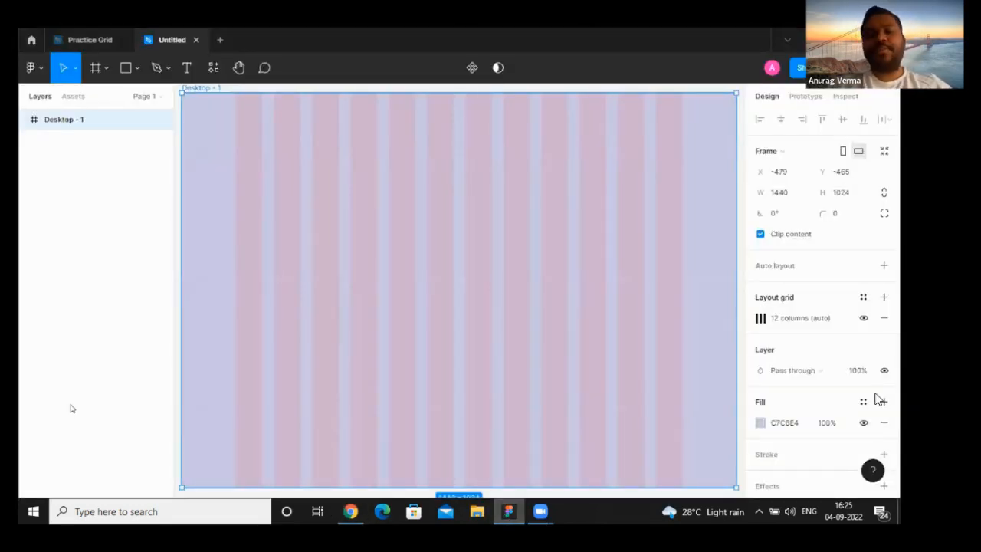
left_click(346, 511)
left_click(347, 512)
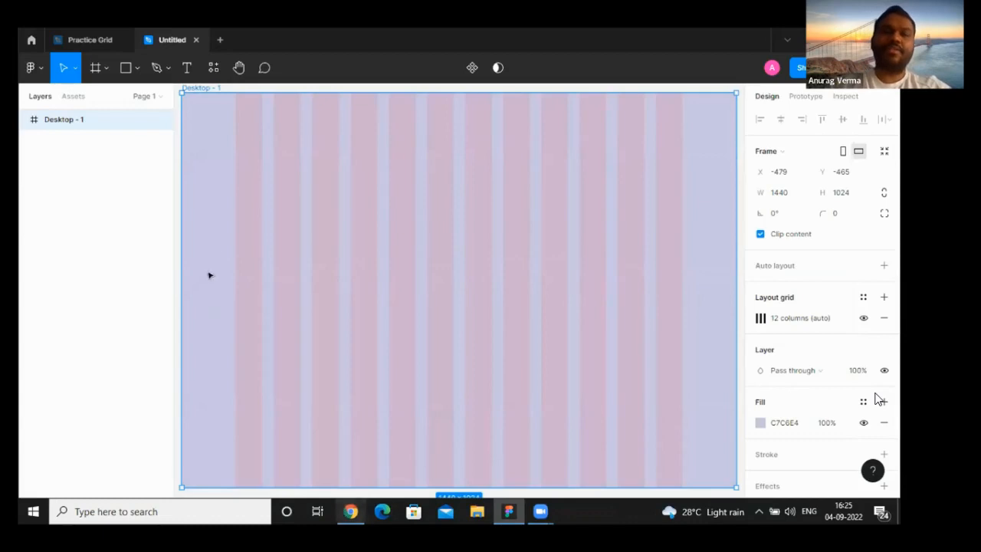
- Draw a full-width header rectangle along the top edge of the desktop frame and shorten it to about 71 high
left_click(136, 74)
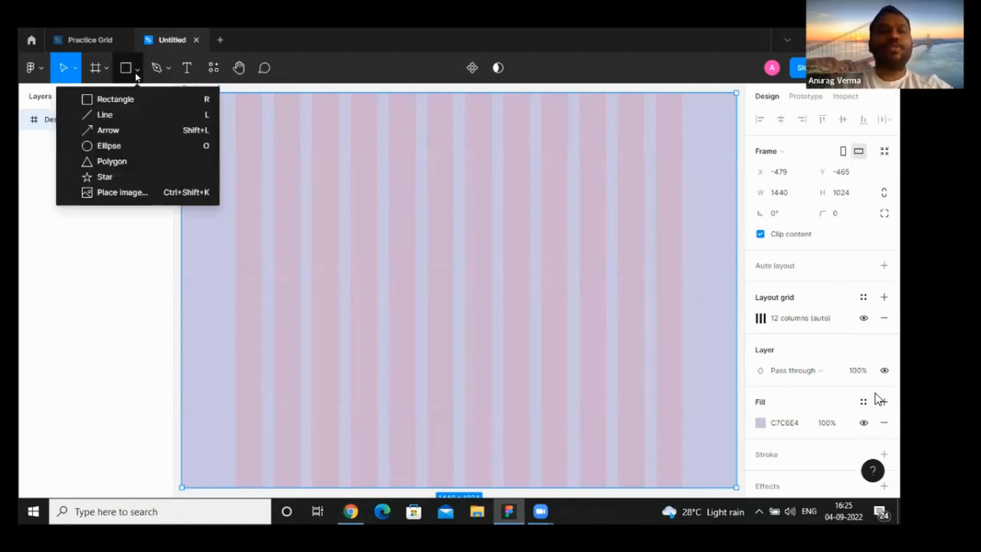
left_click(136, 97)
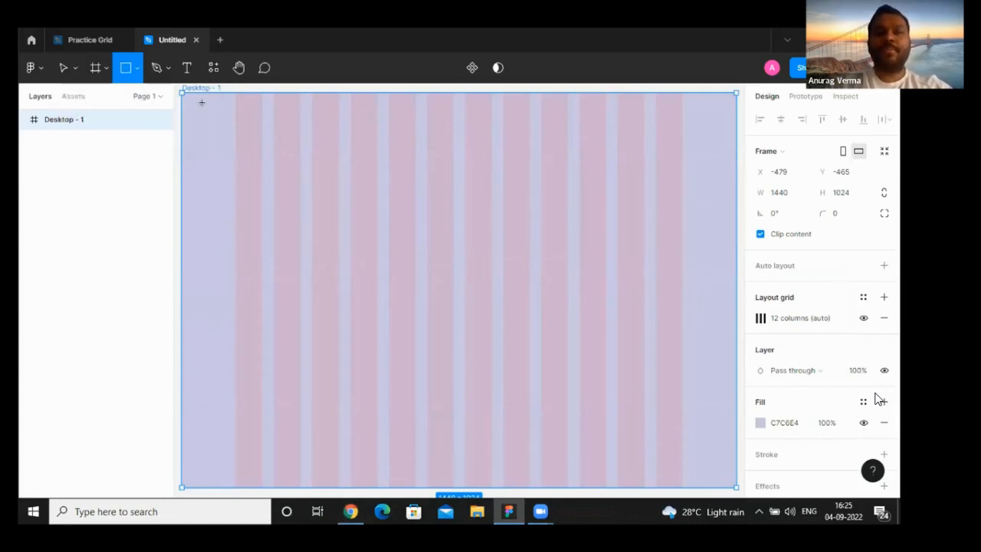
mouse_move(183, 94)
left_mouse_down()
mouse_move(269, 136)
mouse_move(558, 166)
mouse_move(736, 157)
mouse_move(700, 151)
left_mouse_up()
scroll(645, 257, "left", 1)
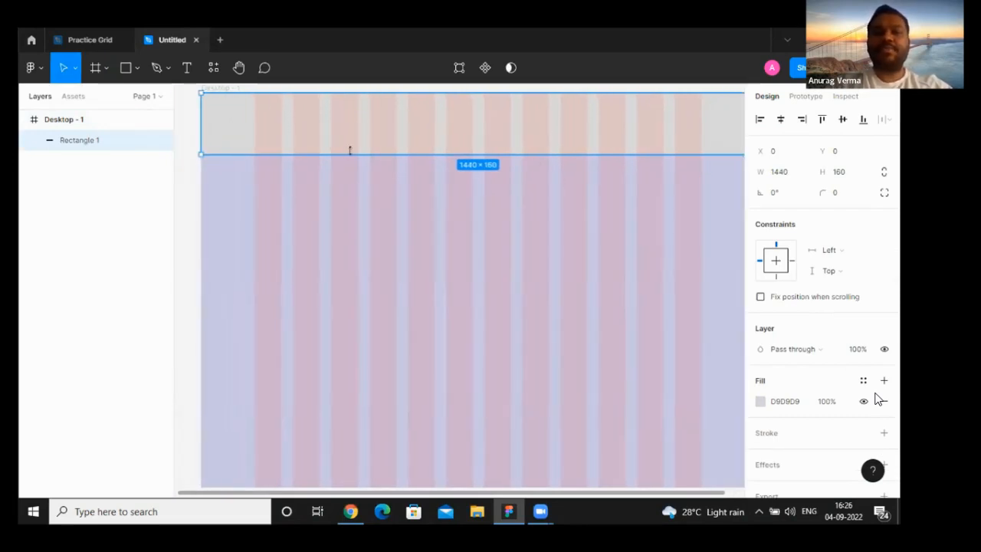
left_click_drag(356, 153, 355, 118)
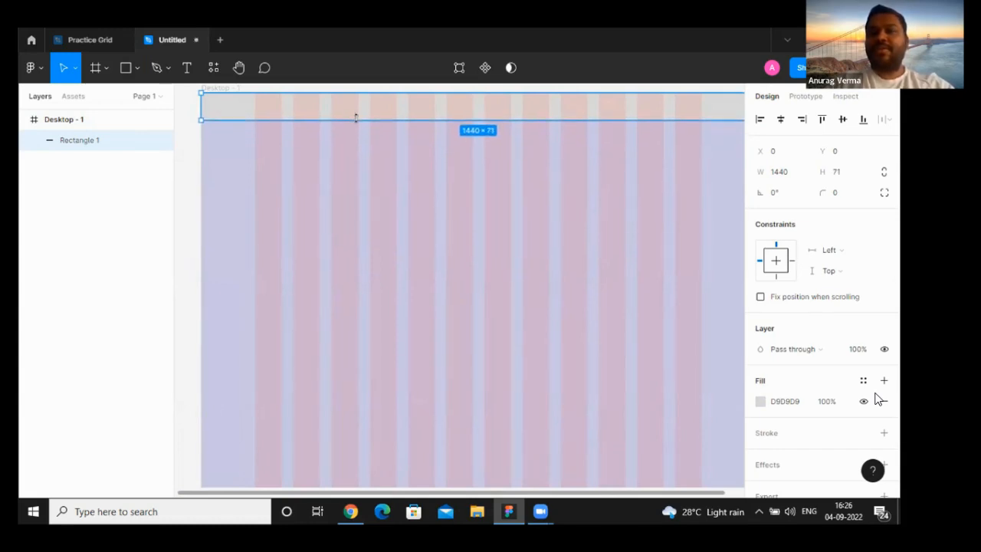
left_click(221, 255)
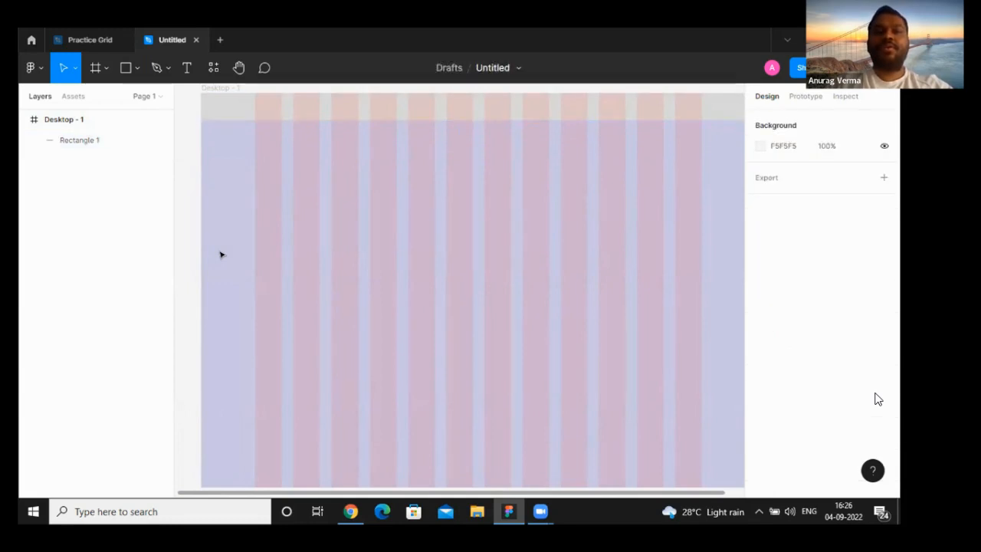
- Change the desktop frame's fill to a solid greyish blue, B5BCD7
left_click(449, 111)
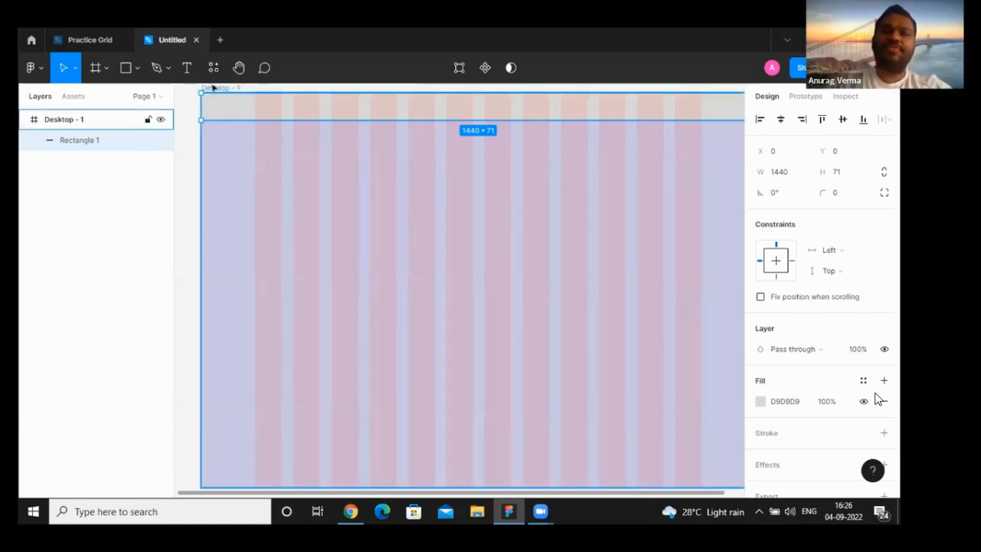
key("Escape")
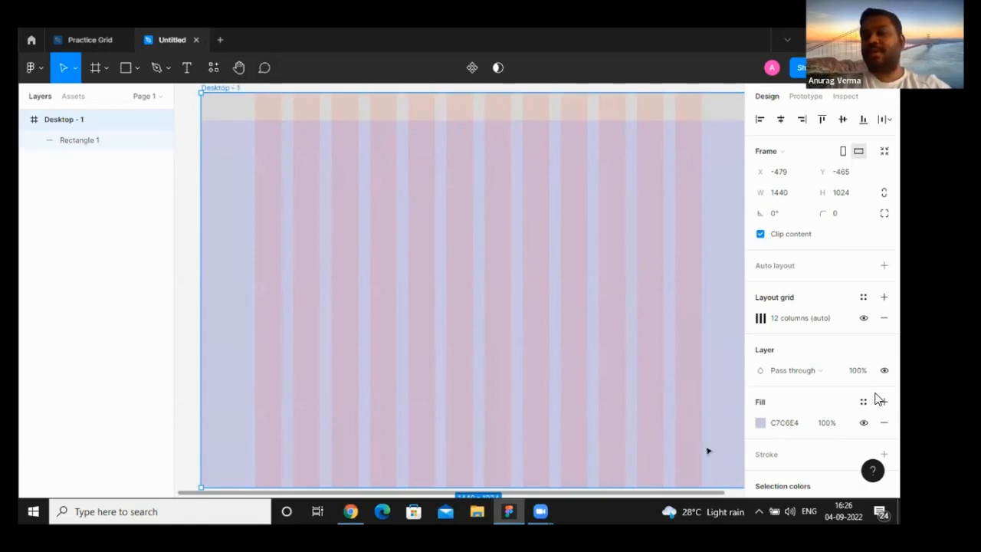
left_click(761, 424)
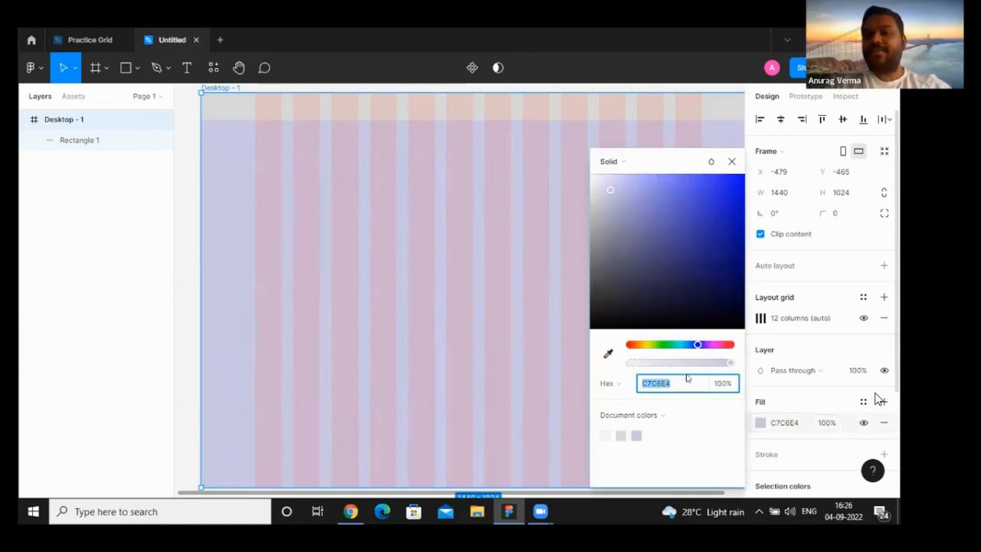
left_click(760, 426)
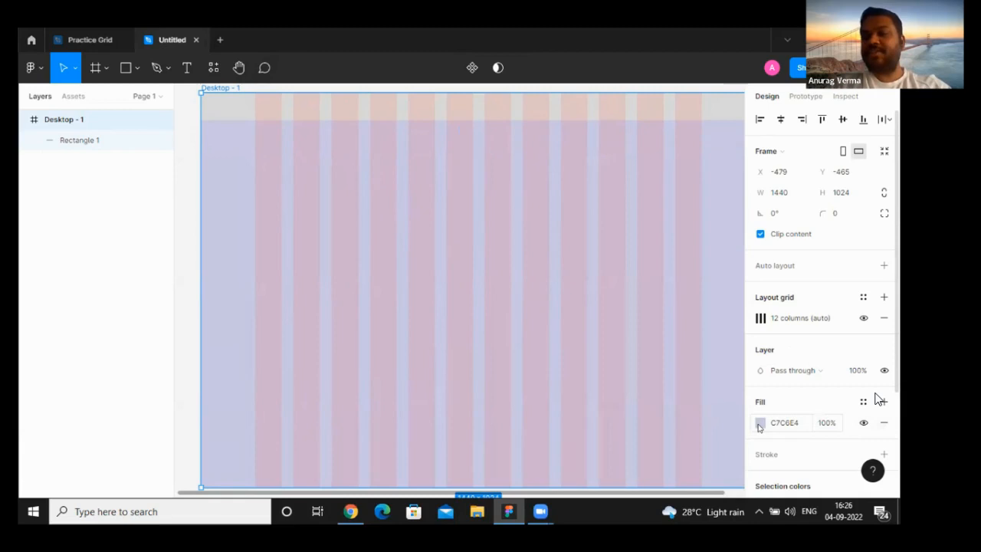
left_click(759, 427)
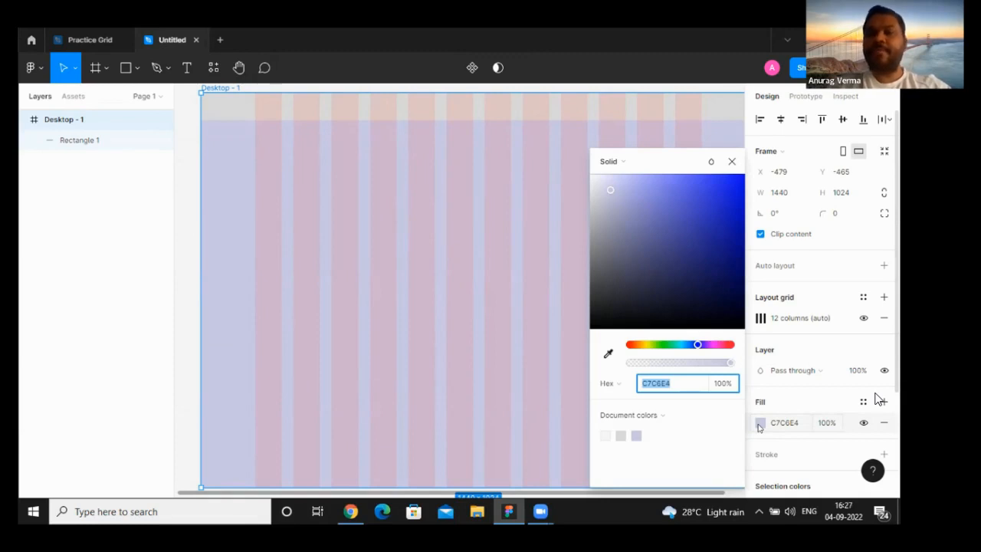
left_click_drag(609, 189, 588, 178)
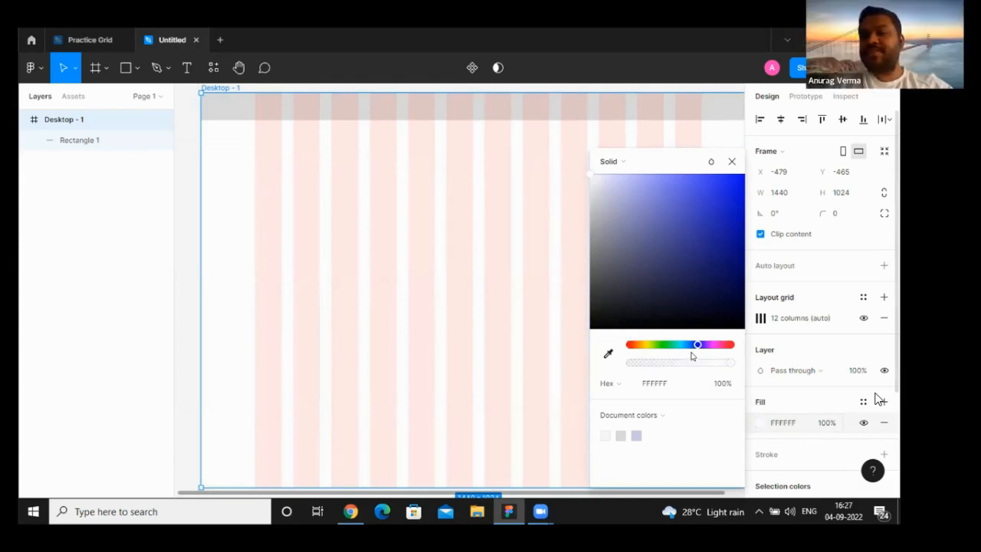
mouse_move(696, 346)
left_mouse_down()
mouse_move(655, 345)
mouse_move(693, 346)
left_mouse_up()
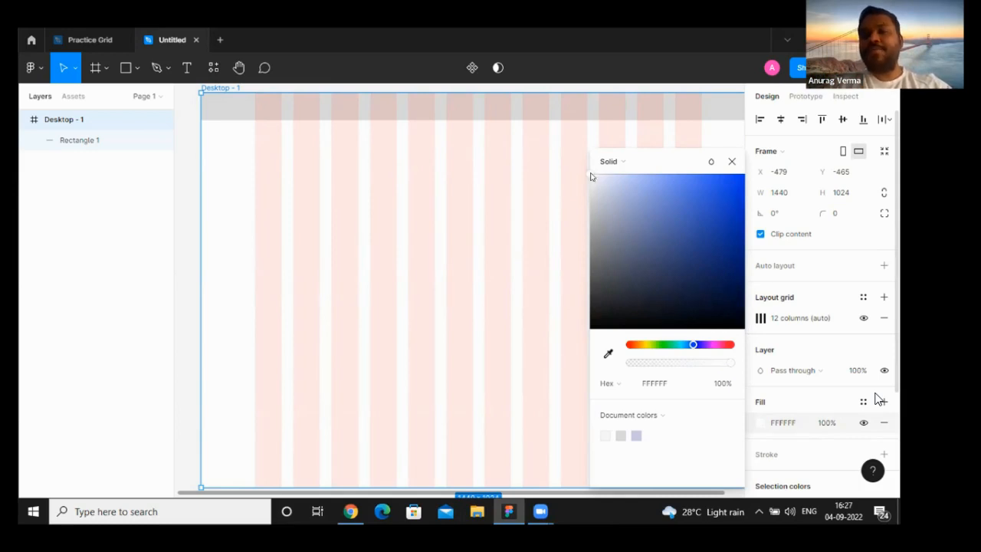
left_click_drag(597, 178, 614, 200)
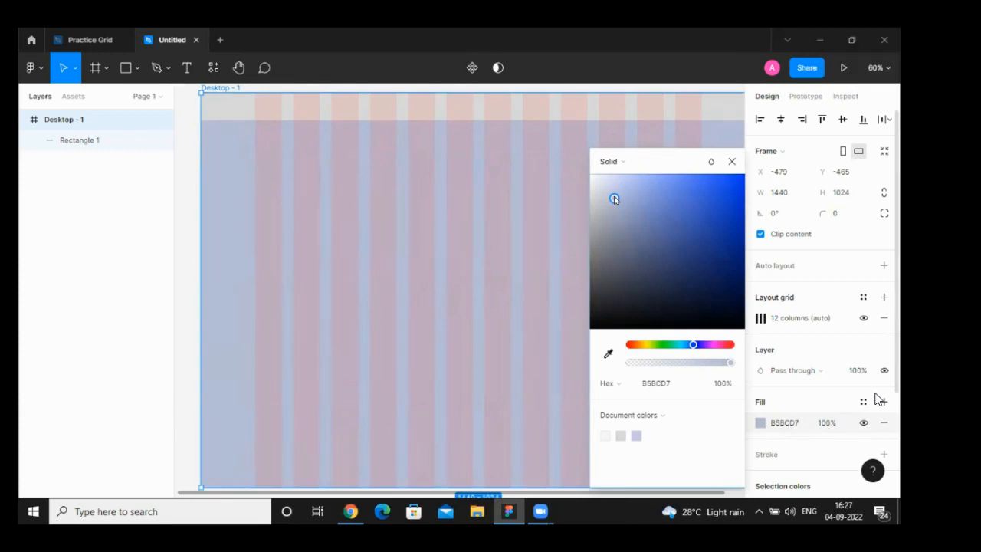
left_click(729, 162)
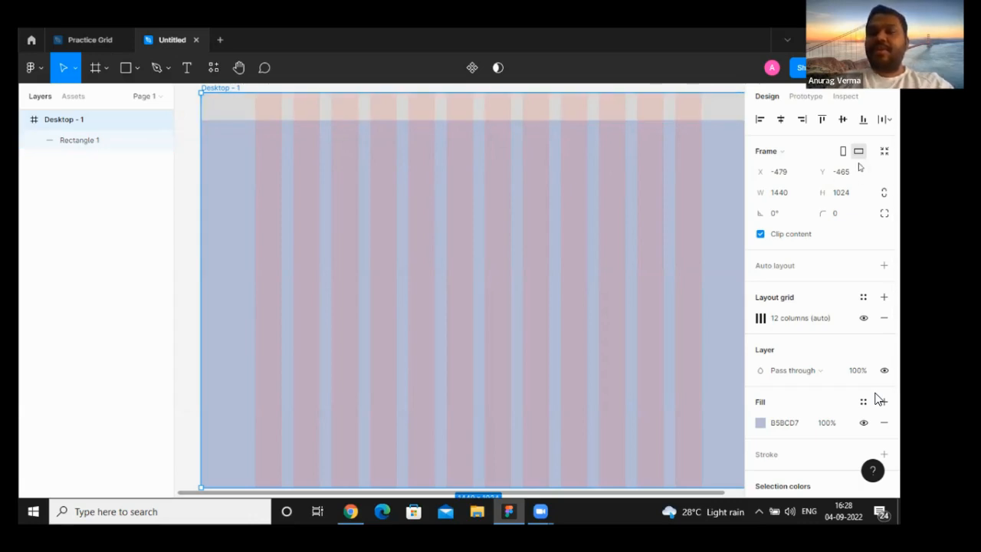
- Set the header rectangle's height to 70
left_click(392, 110)
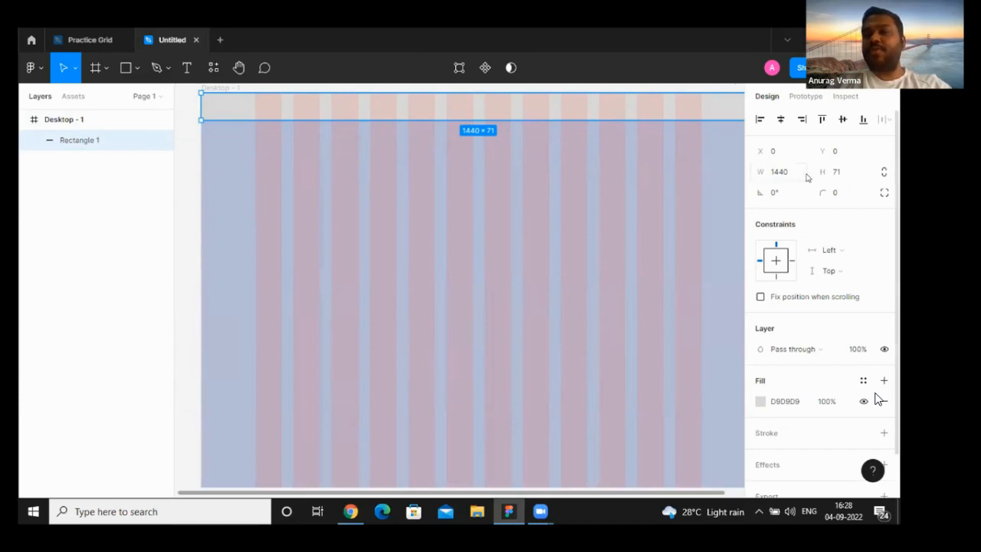
left_click(835, 175)
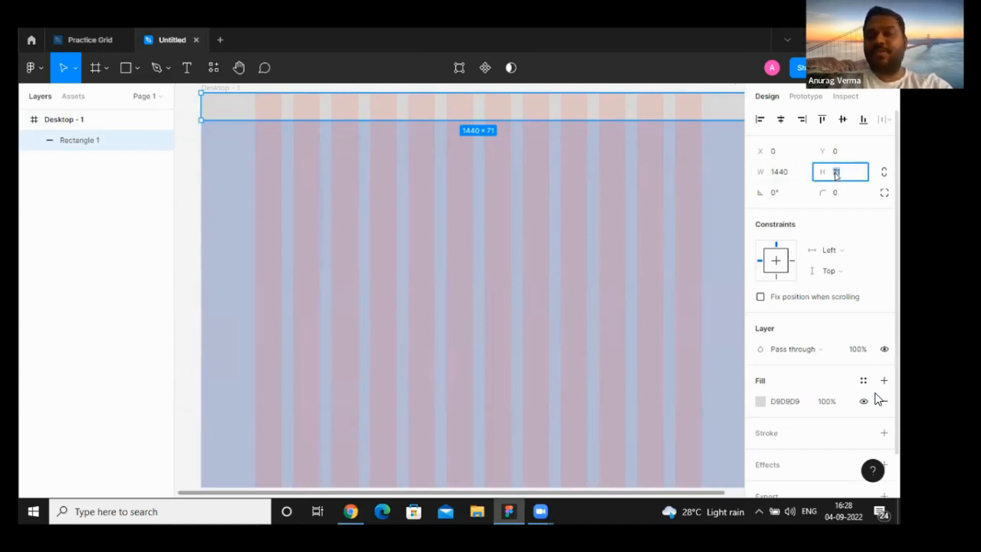
type("20")
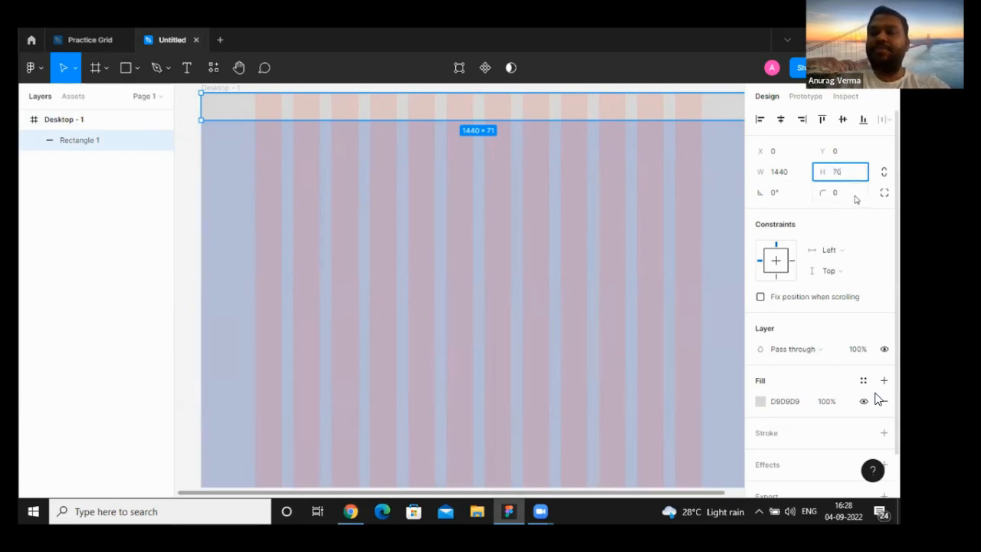
left_click(857, 218)
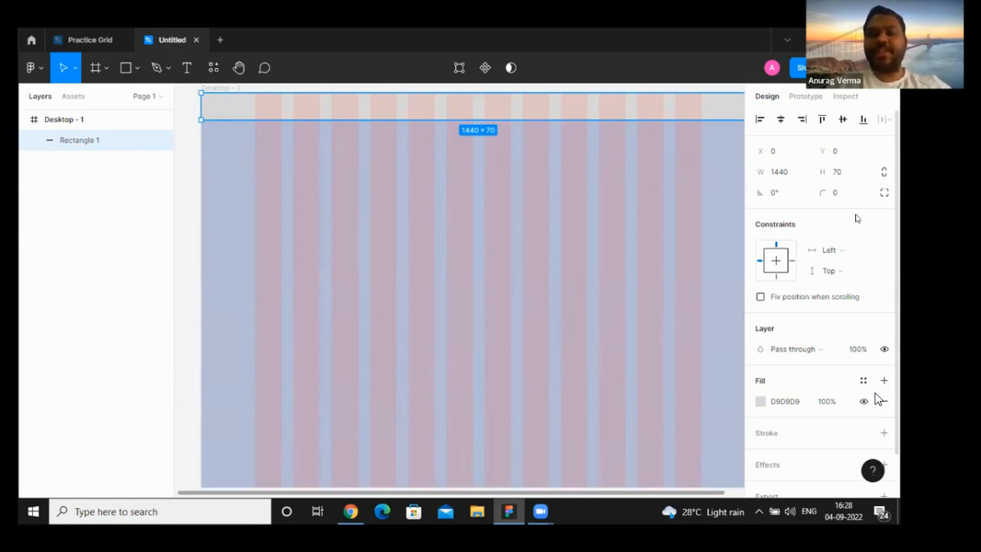
- Check the logo's placement in the Zendesk page header in Chrome and return to the Figma file
left_click(350, 511)
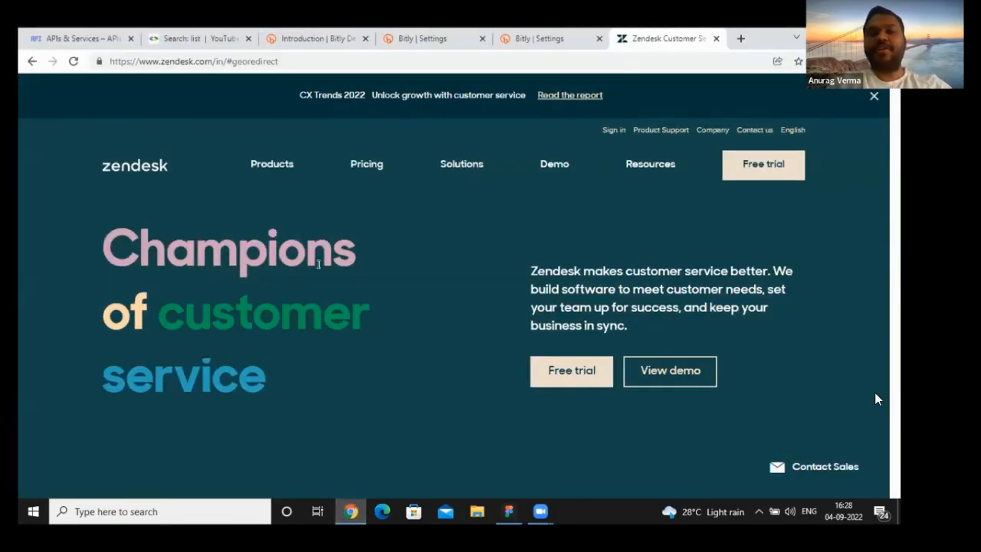
mouse_move(465, 182)
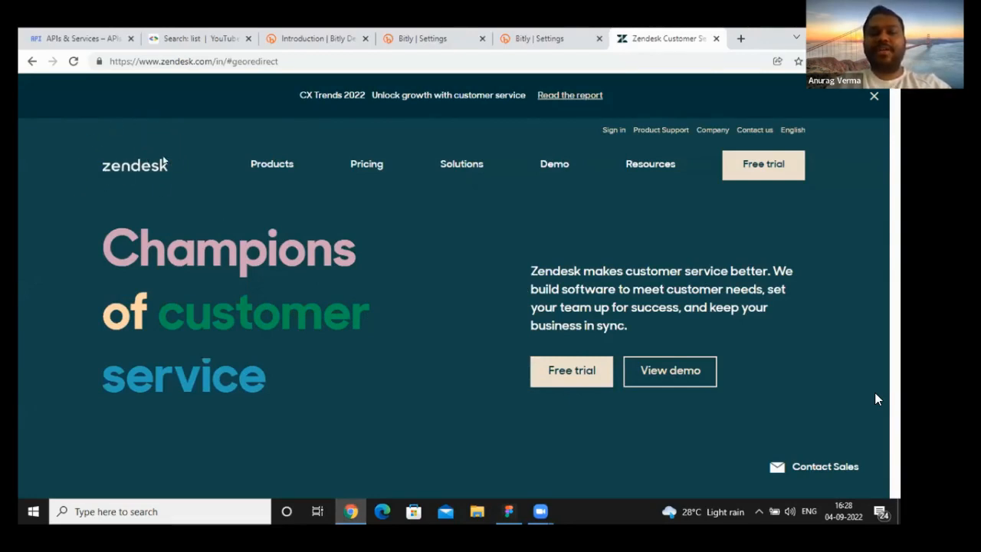
key("alt+Tab")
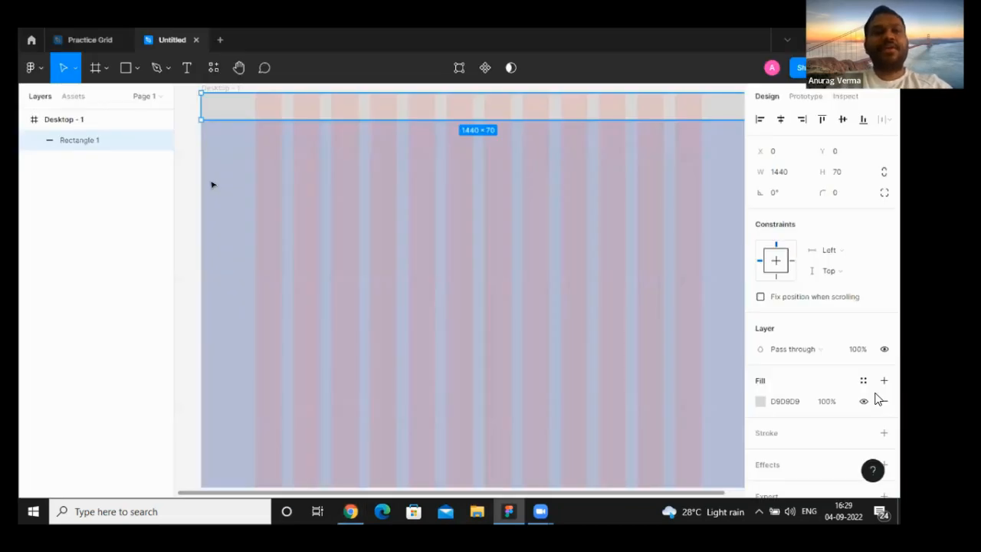
- Try a 168 × 49 logo placeholder rectangle across the header's first two grid columns, and delete it
left_click(137, 71)
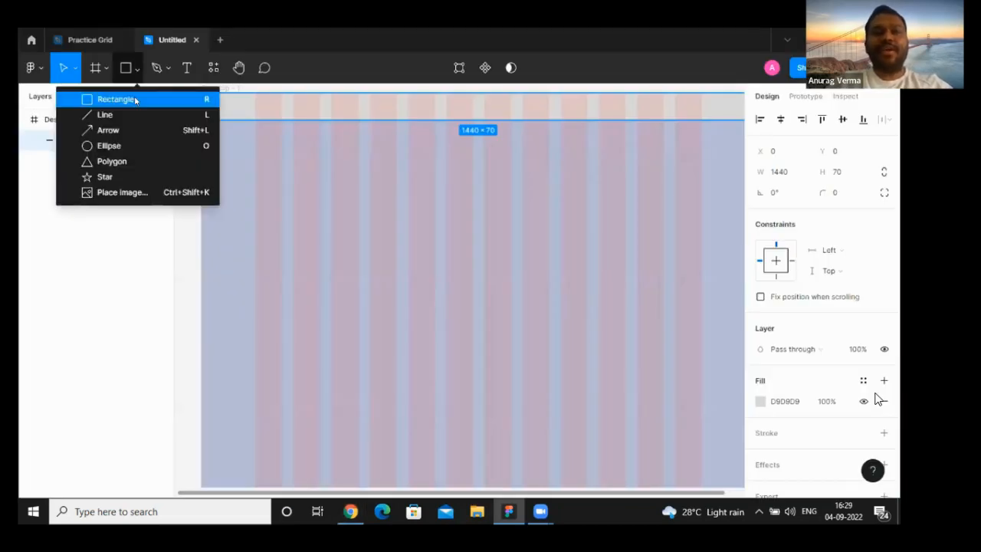
left_click(114, 99)
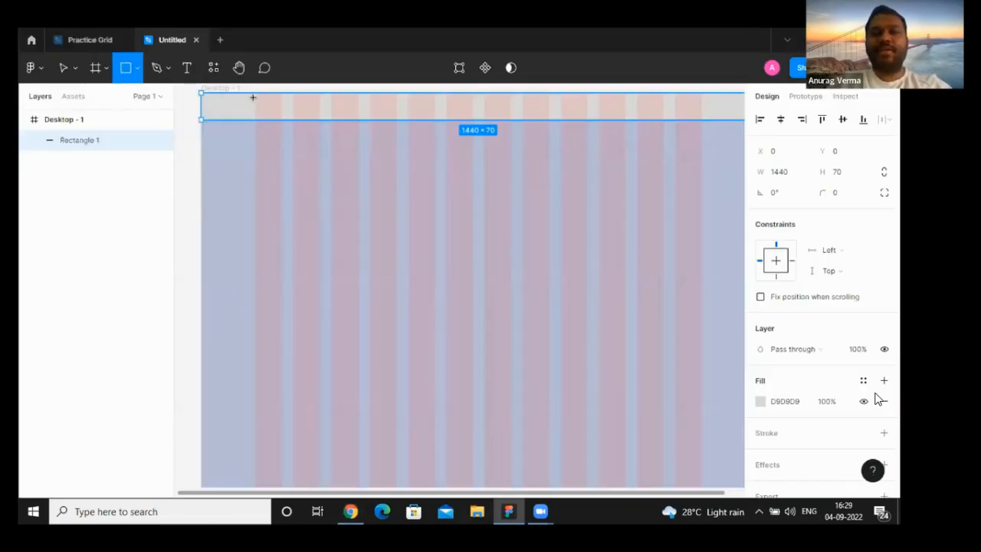
mouse_move(231, 180)
left_mouse_down()
mouse_move(310, 198)
mouse_move(284, 143)
mouse_move(296, 106)
left_mouse_up()
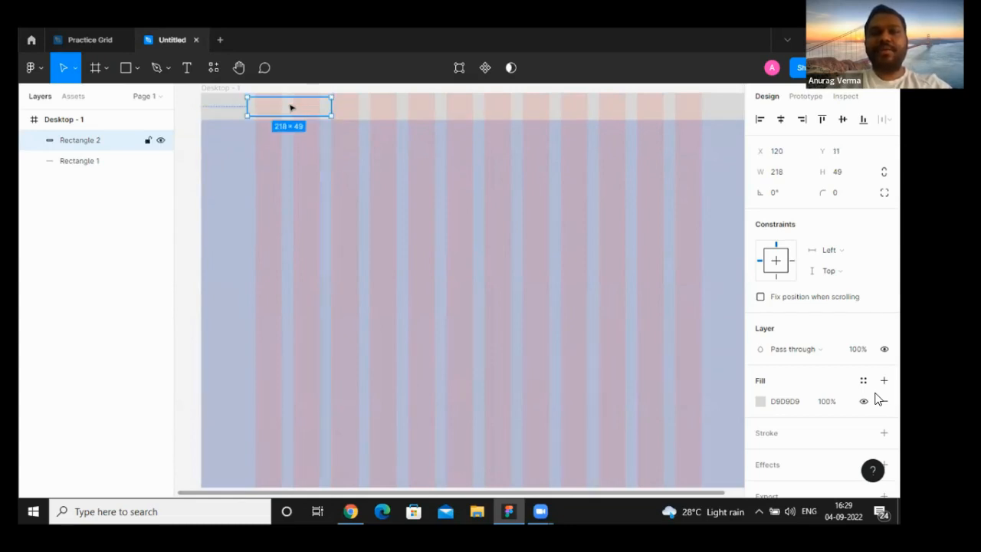
key("shift+Right")
key("shift+Right")
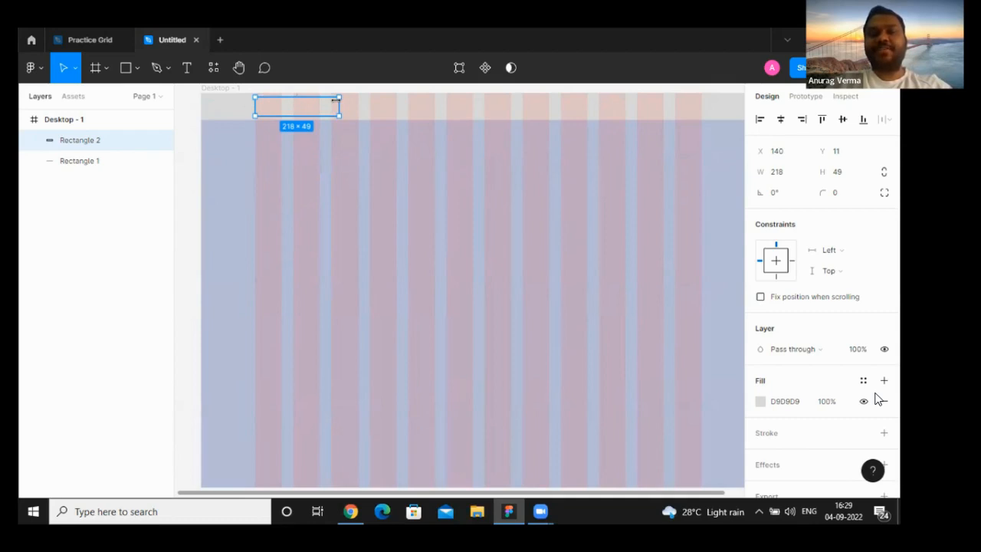
left_click_drag(335, 100, 316, 104)
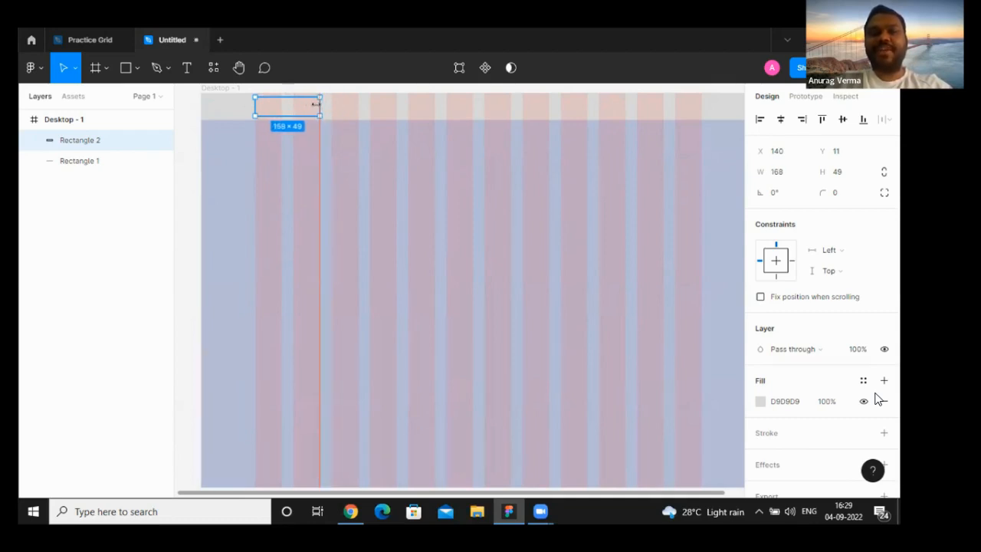
left_click_drag(254, 102, 247, 102)
key("ctrl+z")
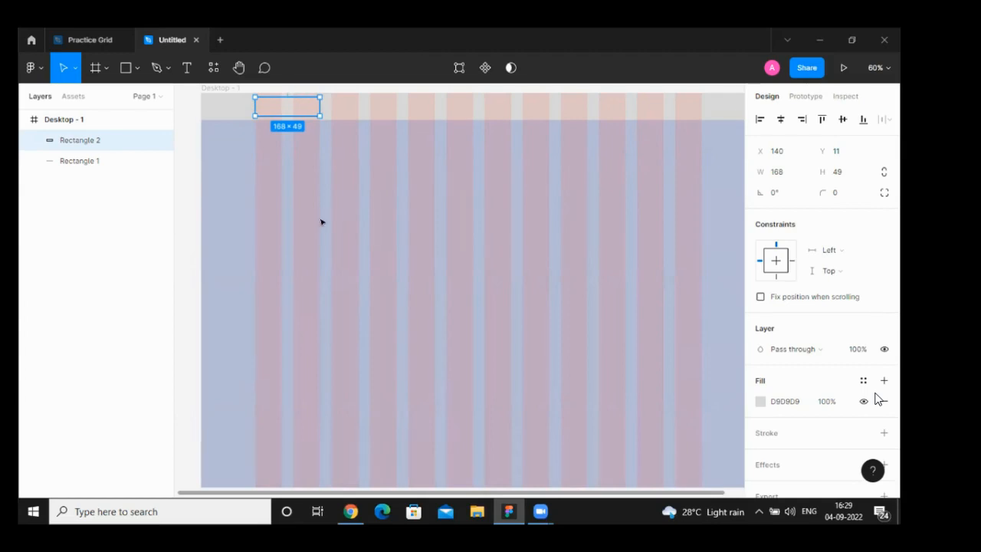
key("Delete")
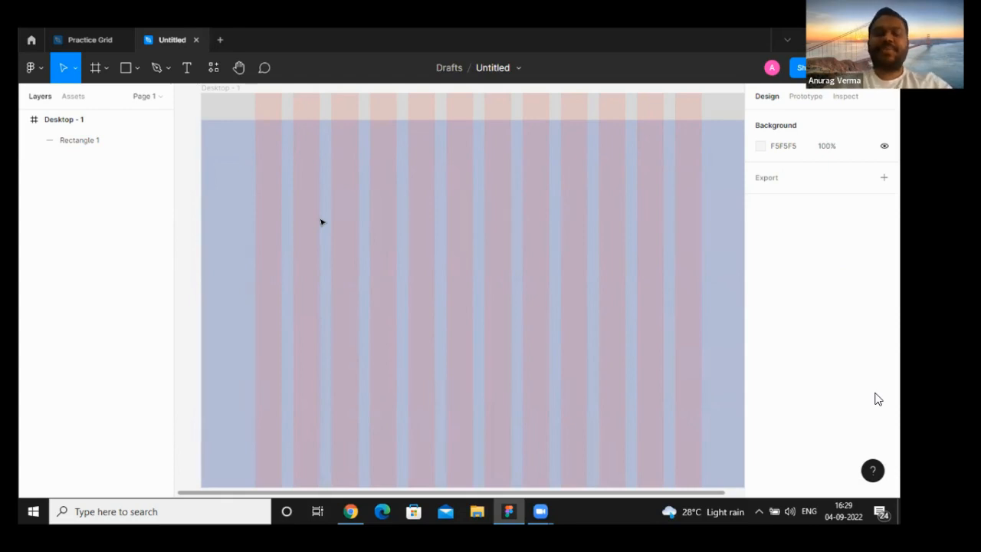
- Compare the Zendesk page's header in Chrome with the Figma frame, ending back in Figma
mouse_move(352, 514)
left_click(349, 456)
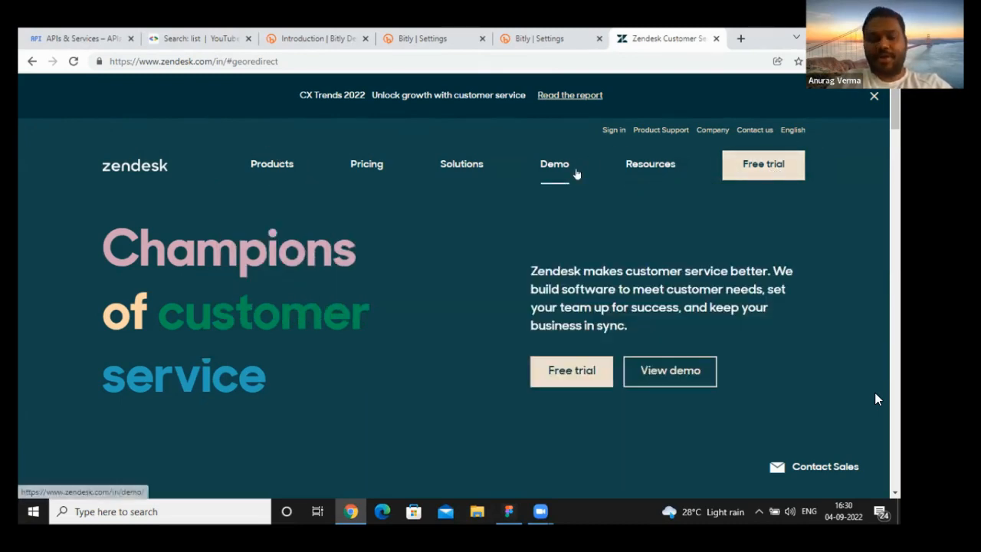
left_click(507, 519)
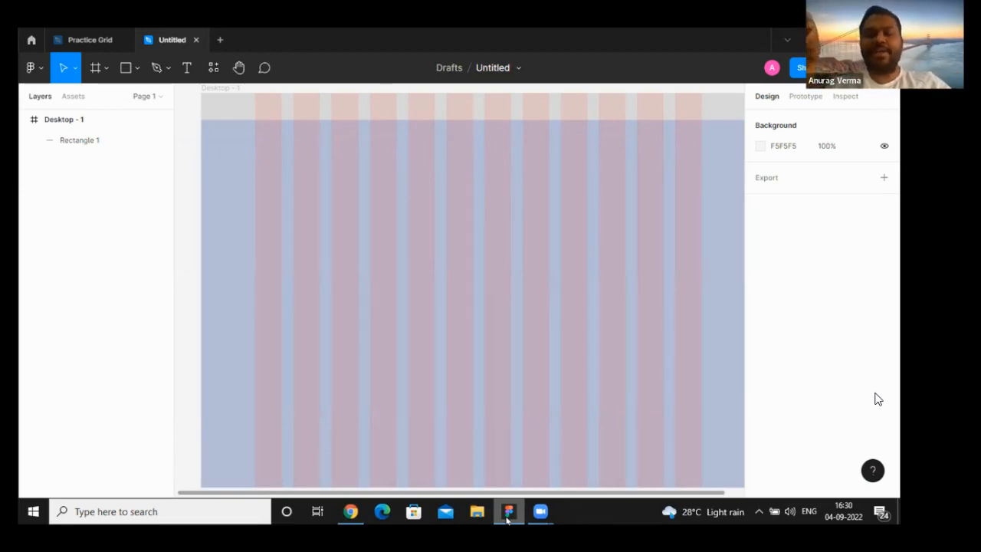
left_click(350, 511)
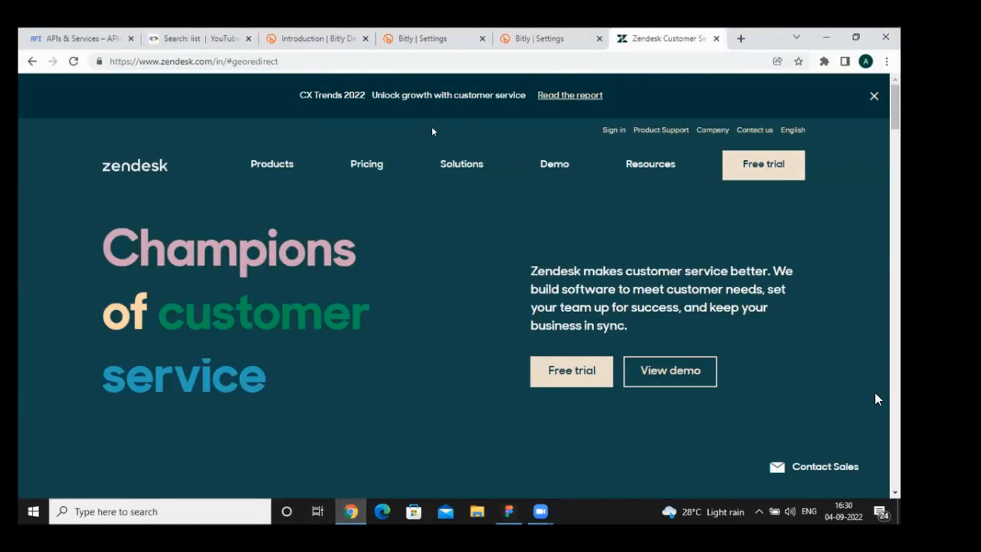
key("alt+Tab")
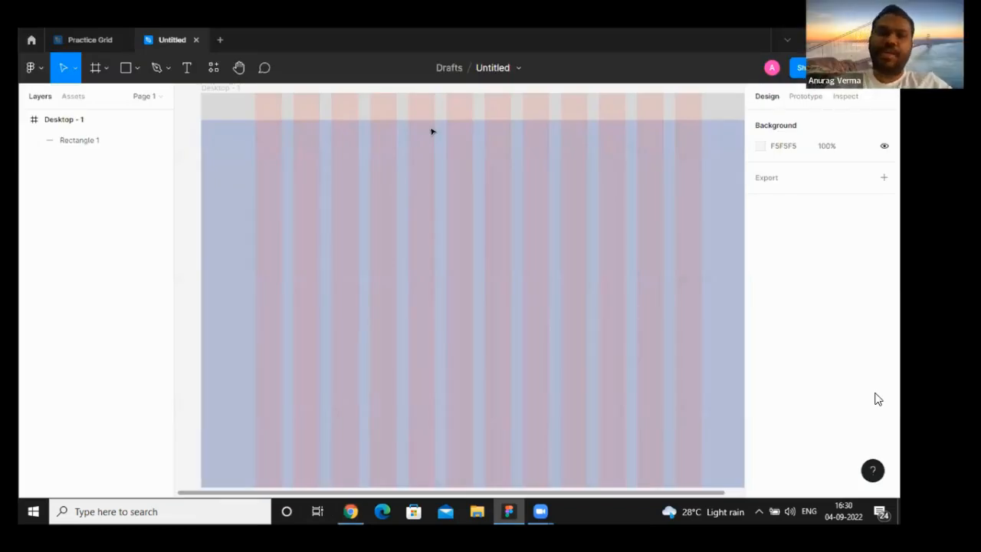
- Draw a logo placeholder rectangle about 168 × 28 in the header, spanning the first two grid columns
left_click(137, 70)
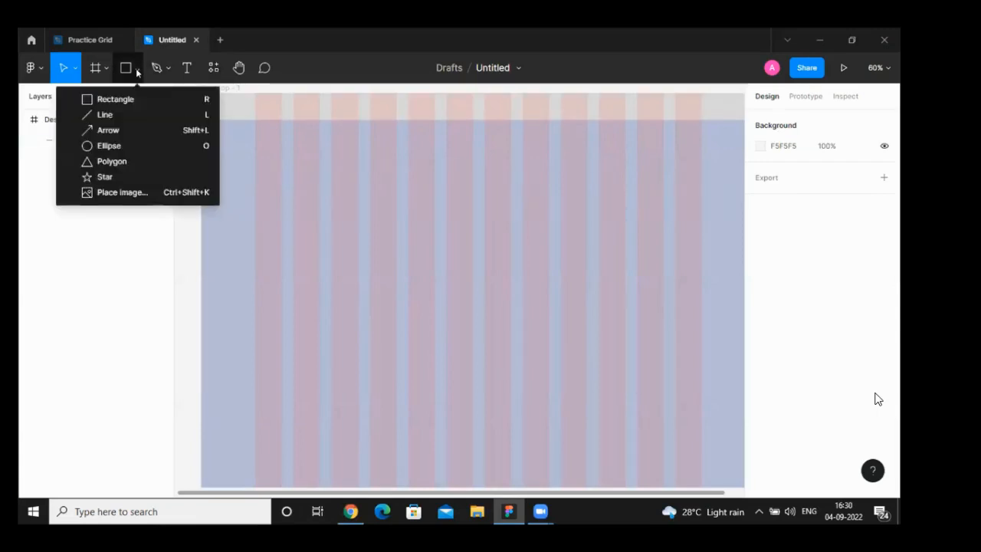
left_click(115, 99)
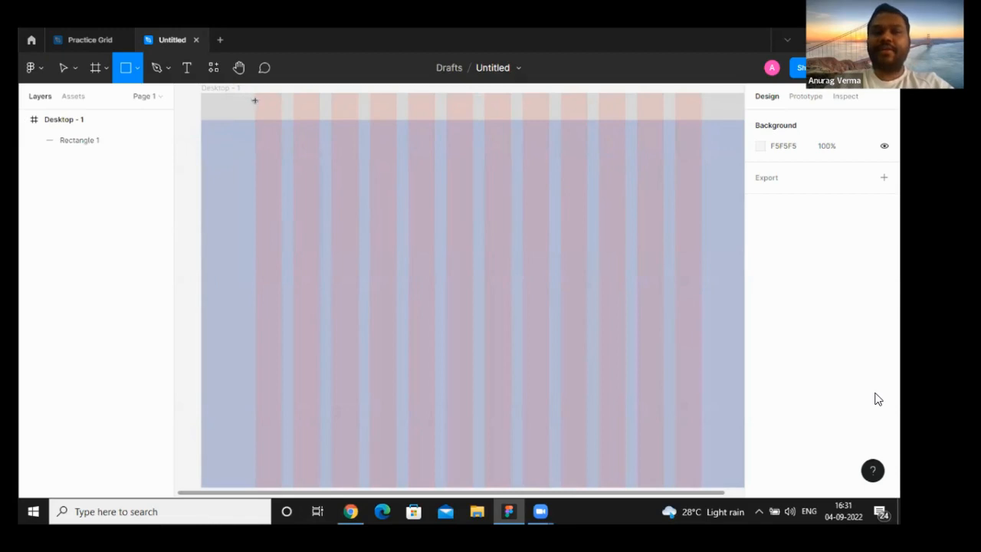
left_click_drag(254, 101, 317, 111)
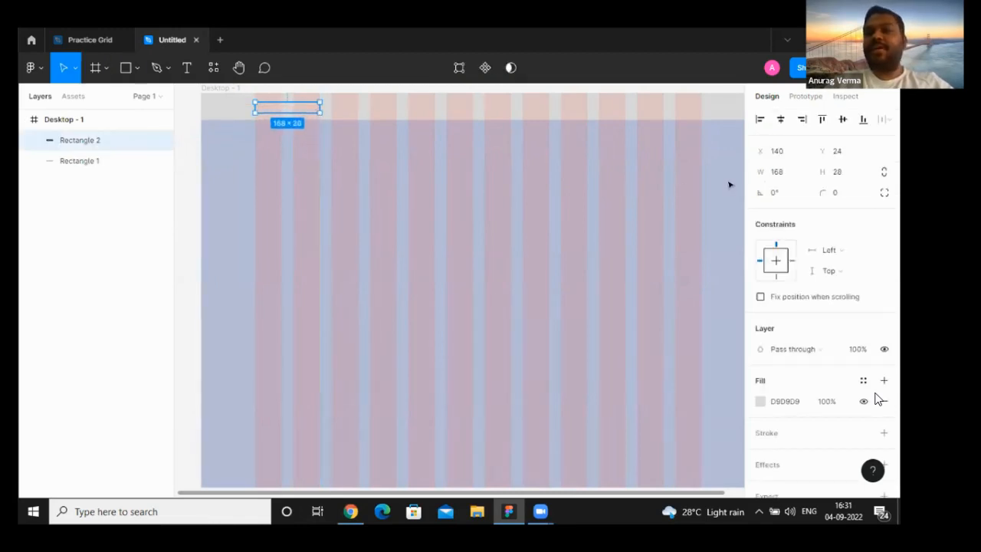
- Set the logo placeholder rectangle's height to 35 and move it up in the header to Y 18
left_click(837, 175)
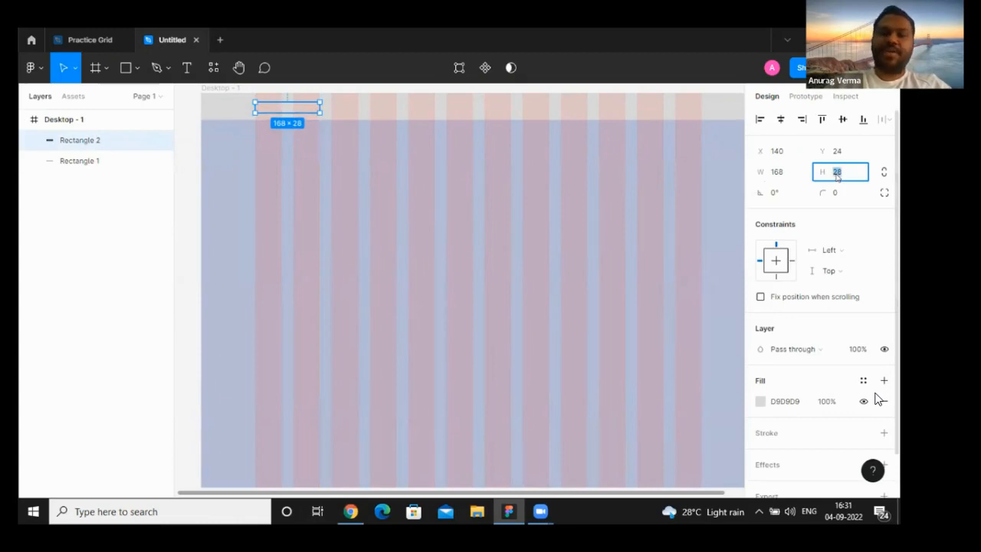
type("35")
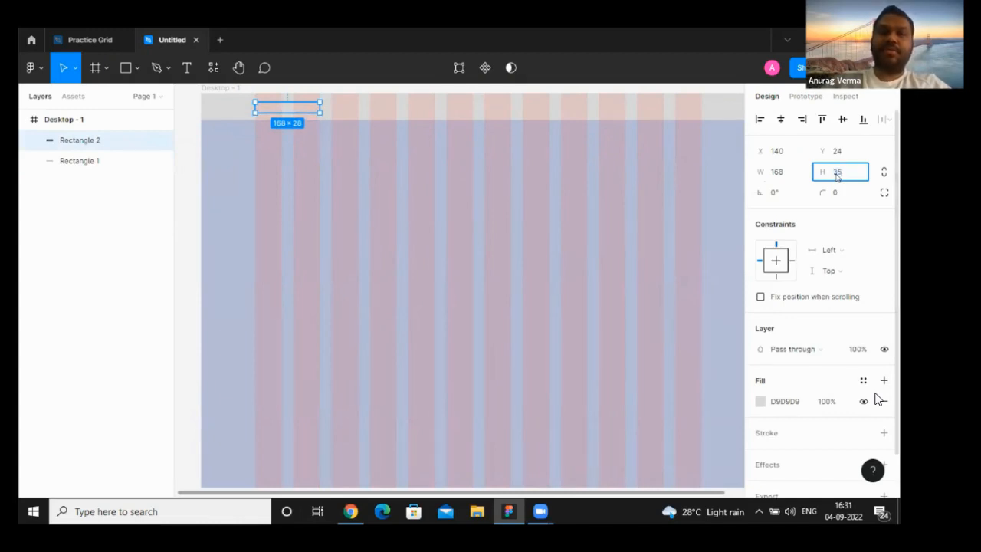
key("Return")
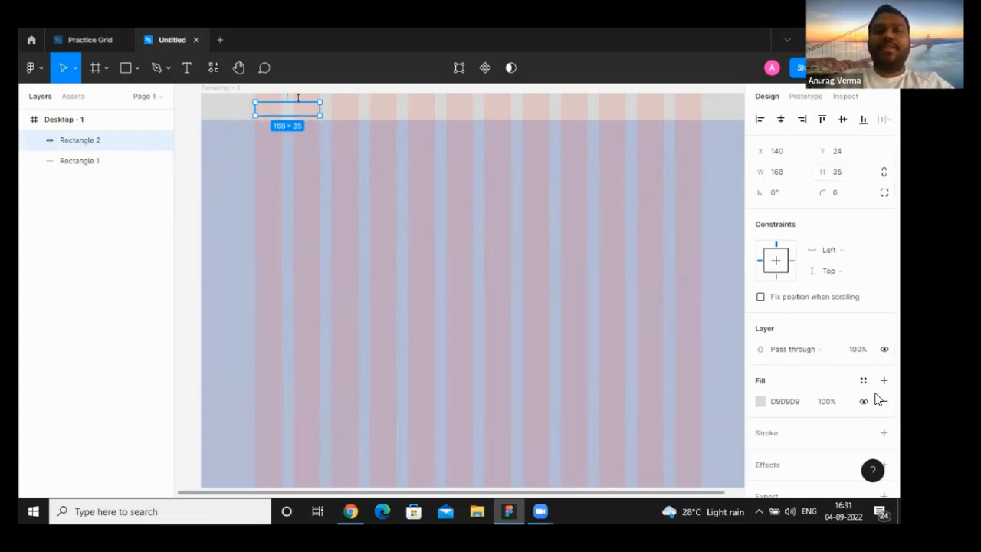
left_click_drag(304, 110, 305, 107)
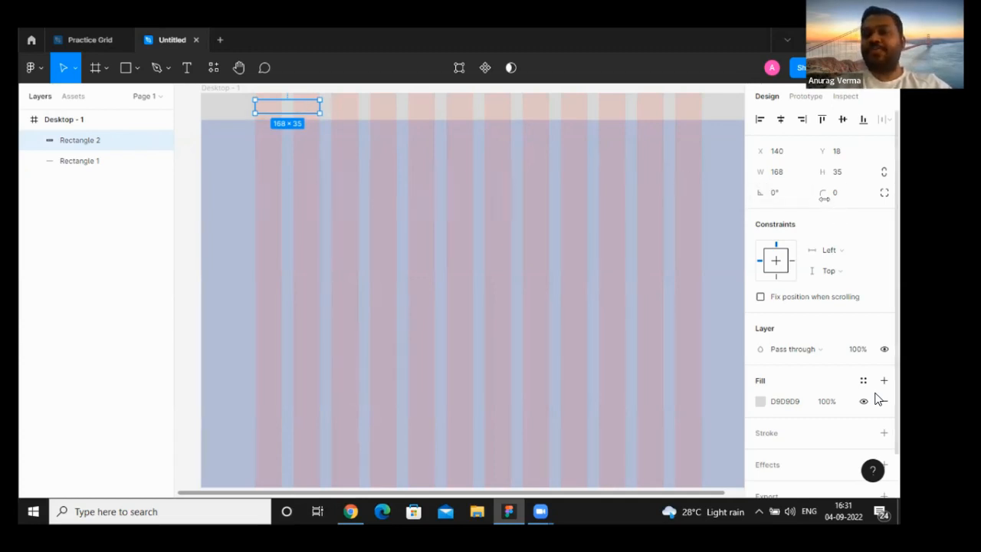
- Change the logo placeholder's fill to the muted purple 9A83CA
left_click(761, 404)
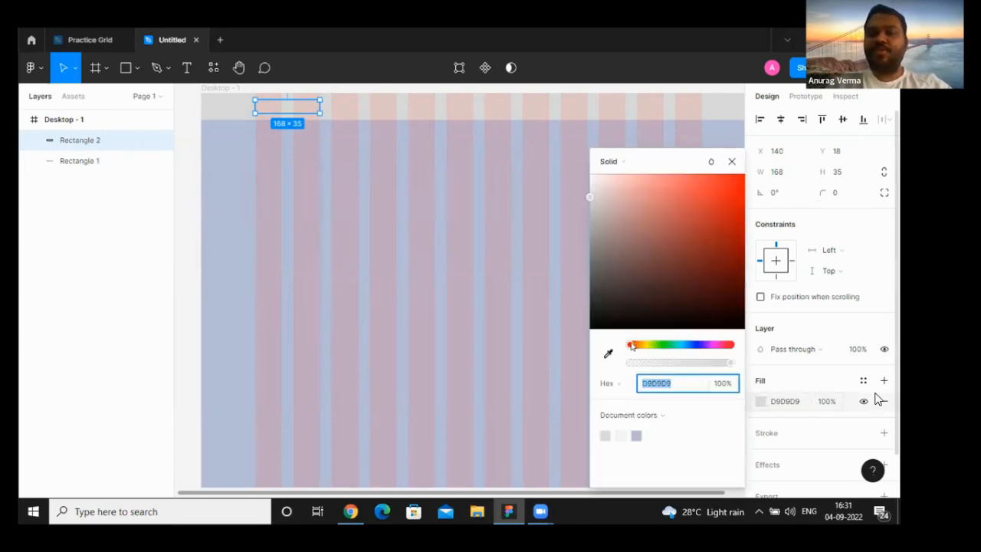
left_click_drag(633, 346, 701, 353)
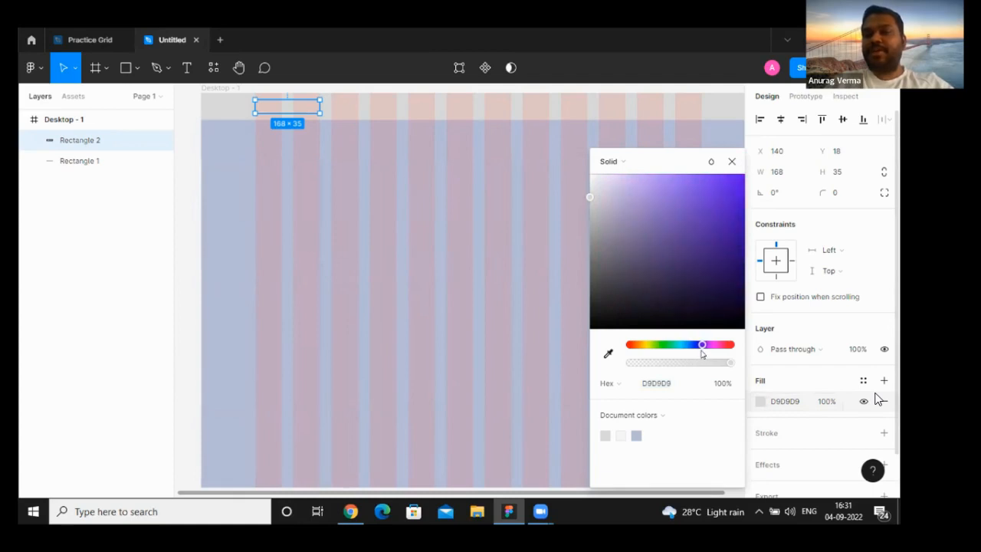
left_click_drag(590, 197, 643, 205)
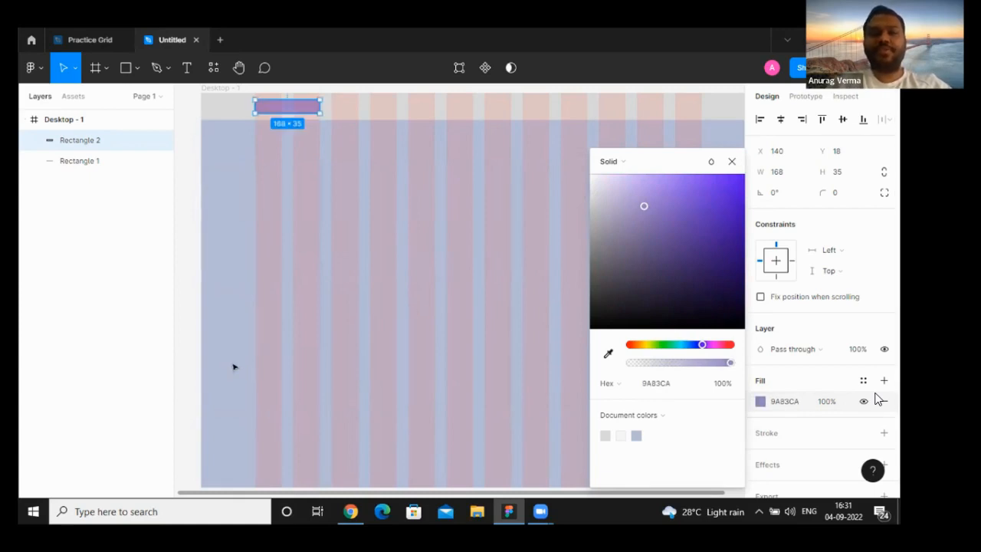
left_click(233, 367)
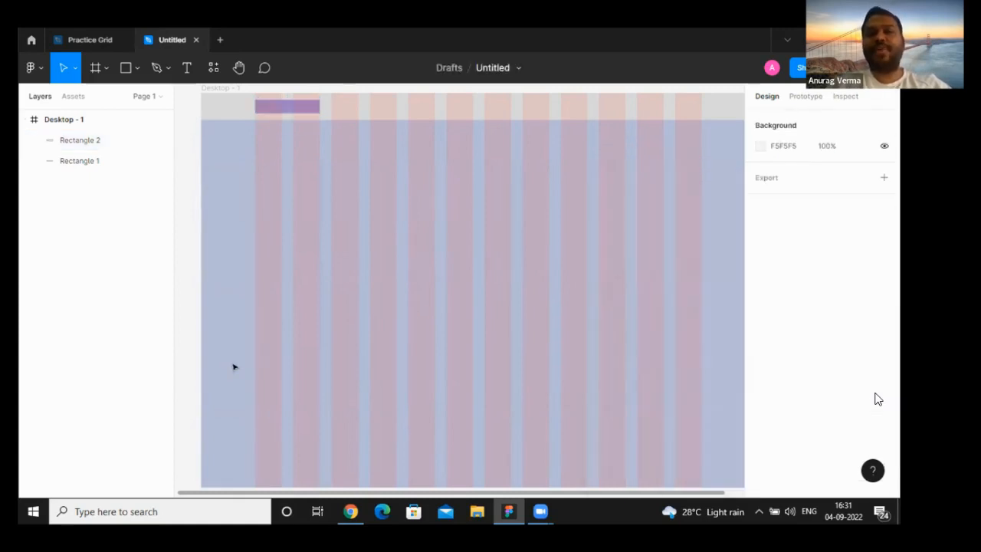
- Round the logo placeholder's corners with a corner radius of 35
left_click(303, 109)
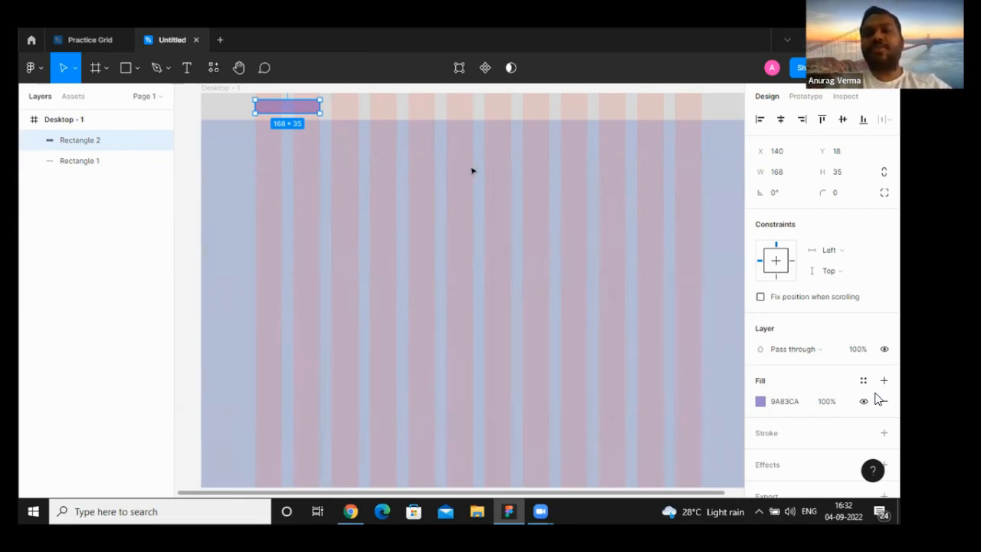
left_click(838, 196)
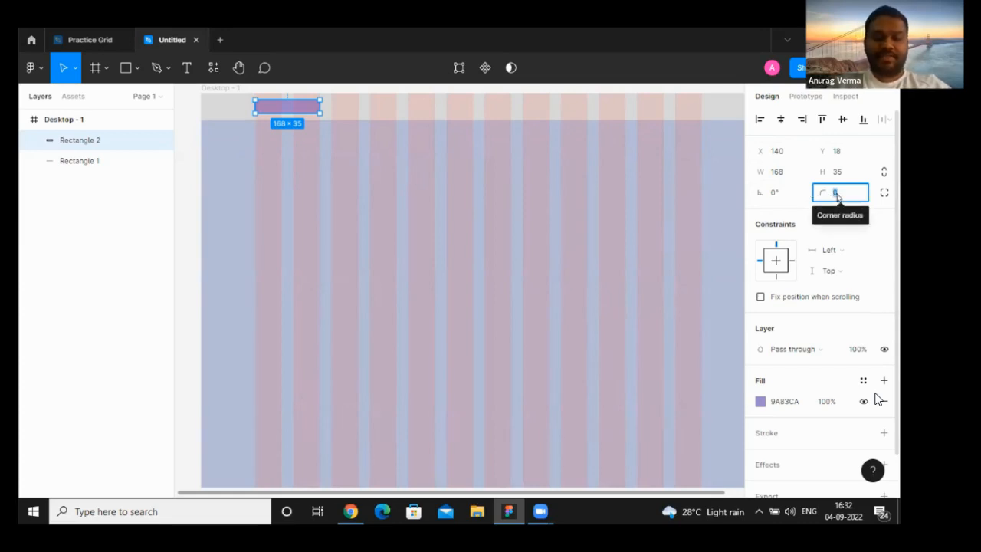
type("35")
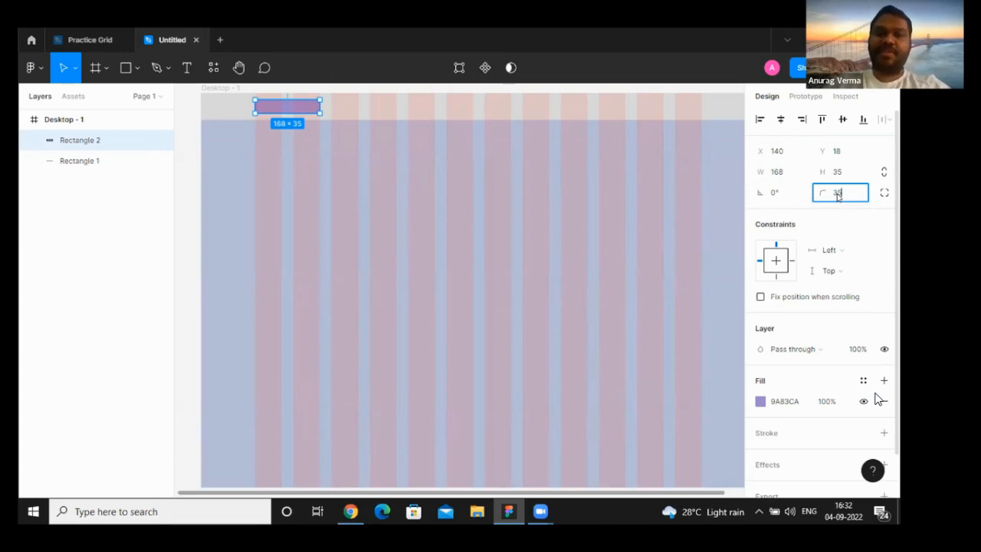
key("Return")
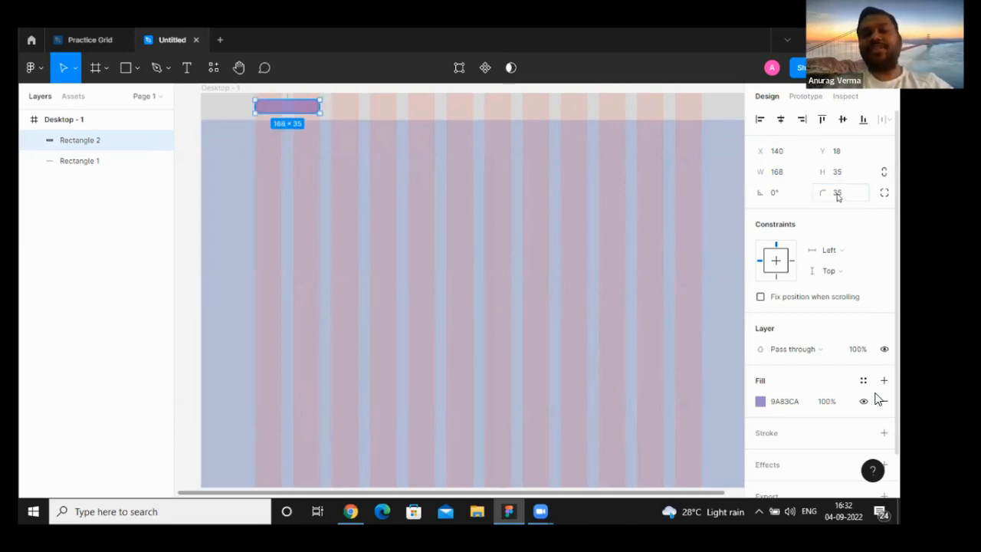
left_click(229, 284)
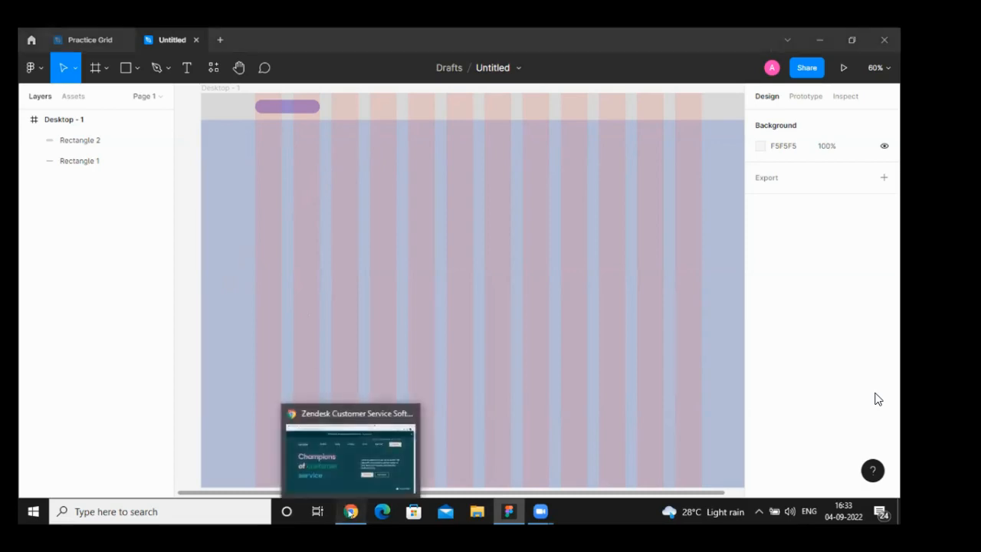
- Check the navigation items beside the logo on the Zendesk page in Chrome and return to the Figma file
left_click(350, 513)
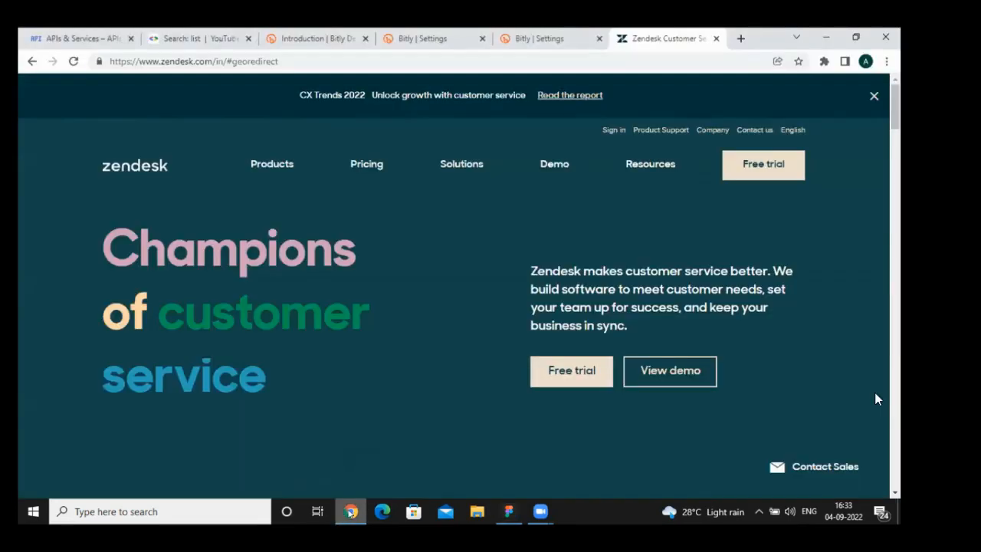
key("alt+Tab")
left_click(508, 512)
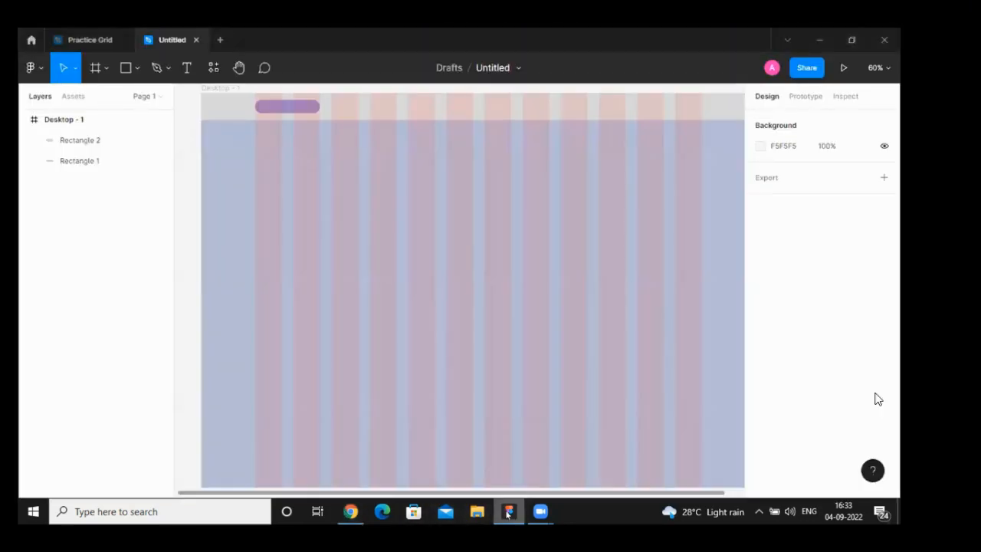
- Duplicate the logo placeholder and place the copy at X 339, Y 18, spanning the header's third and fourth grid columns
left_click(280, 106)
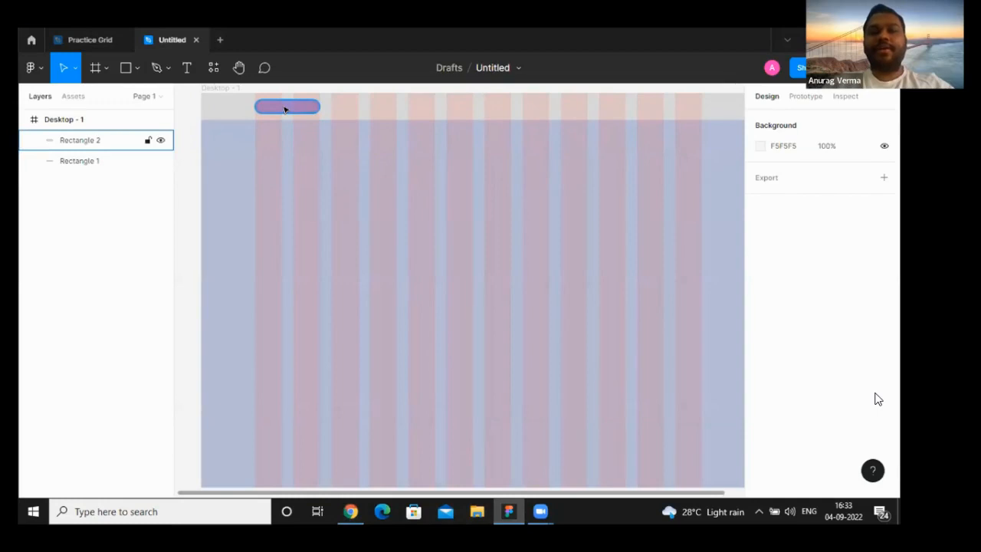
left_click(285, 109)
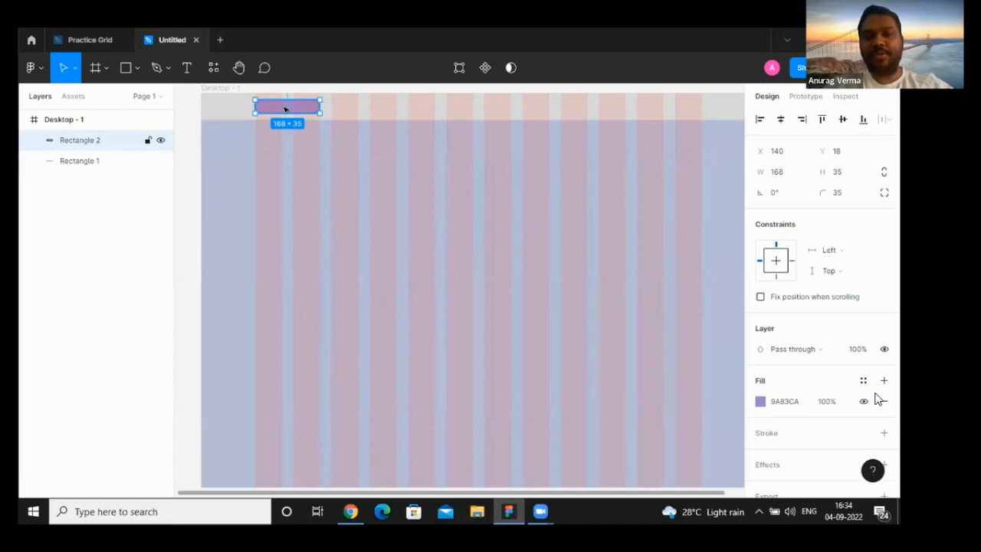
key("ctrl+d")
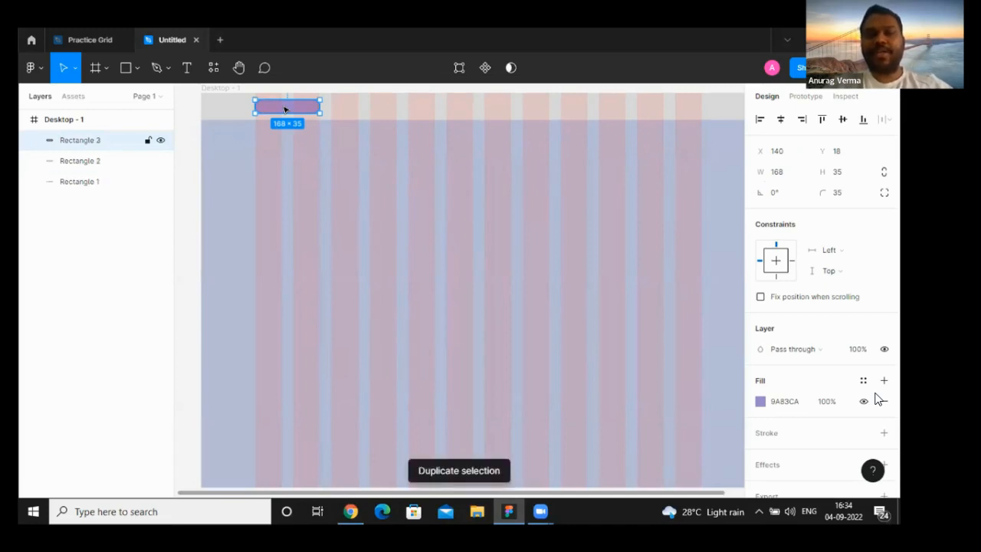
left_click_drag(284, 110, 363, 107)
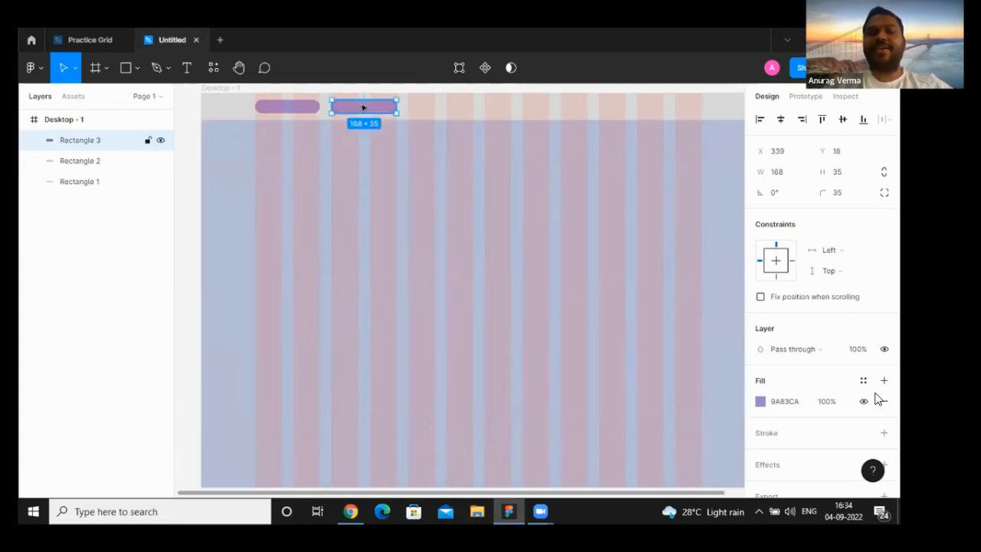
left_click(234, 205)
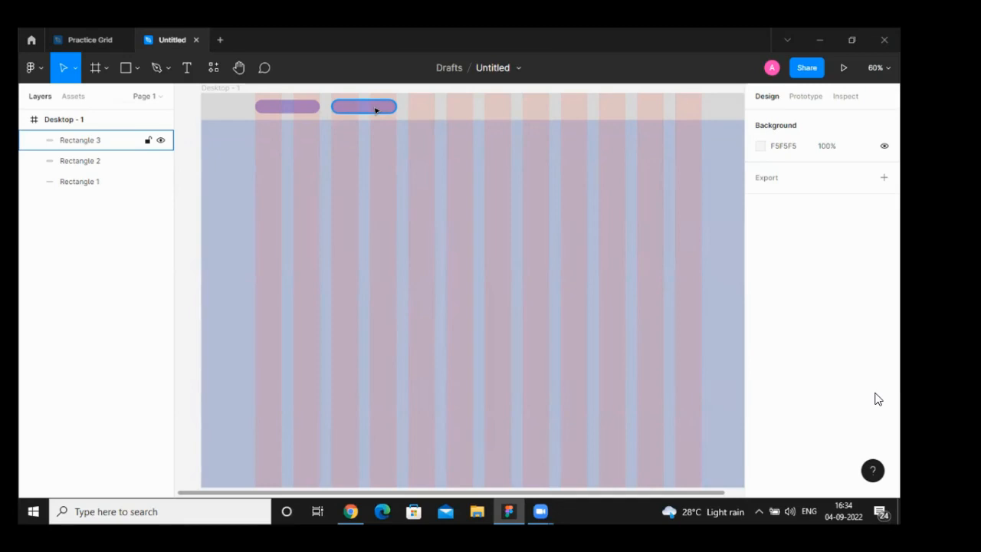
left_click(615, 121)
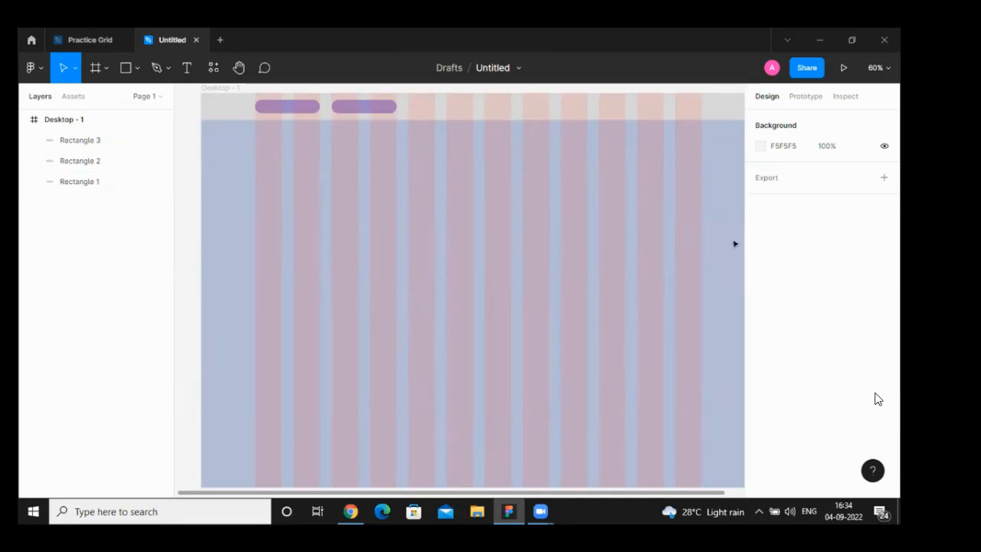
- Add a second layout grid to the Desktop - 1 frame, switch it to columns and set its count to 12
left_click(222, 88)
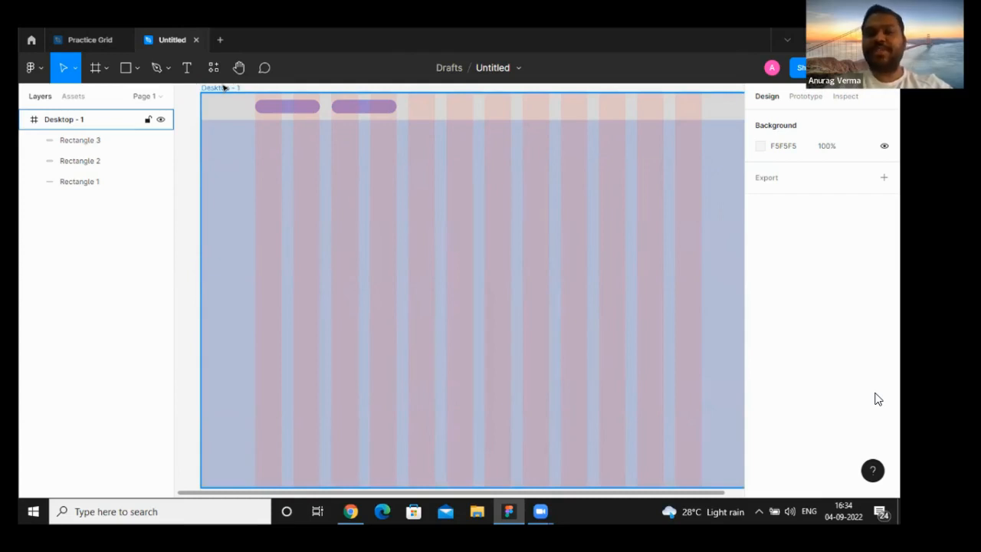
left_click(222, 88)
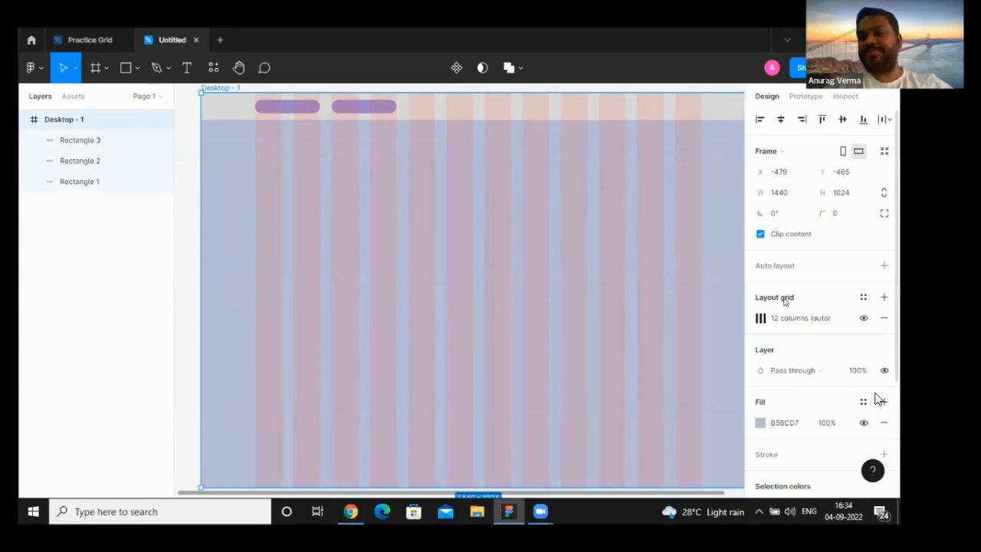
left_click(884, 298)
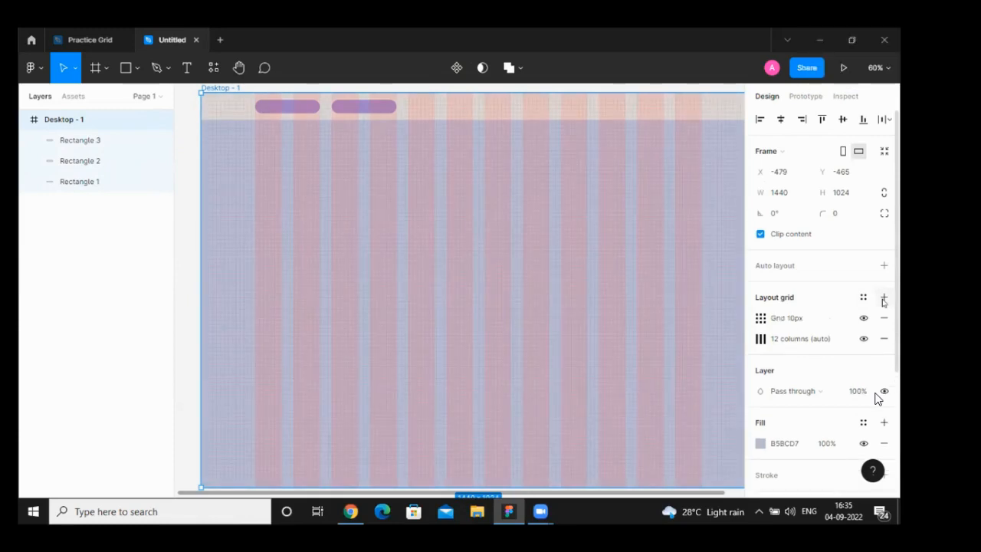
left_click(760, 319)
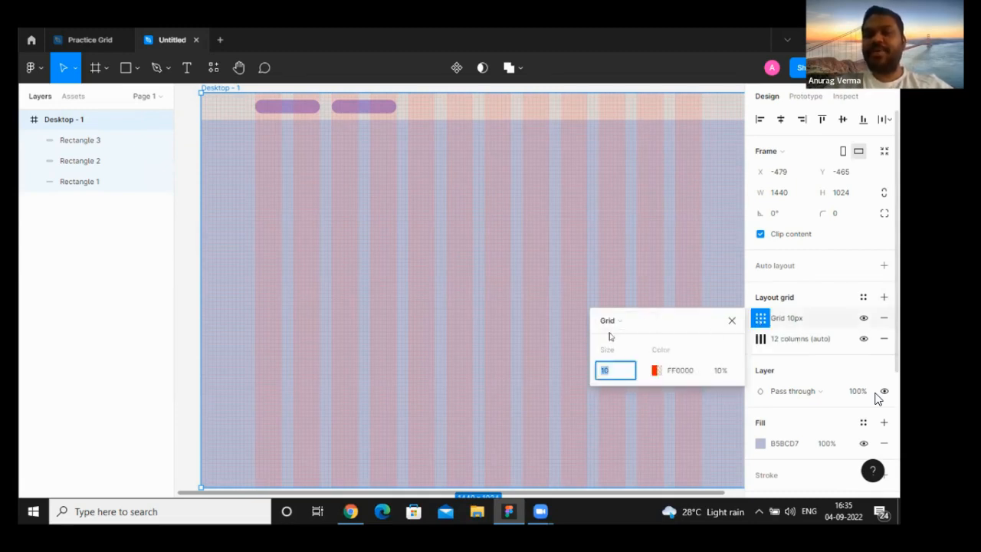
left_click(651, 324)
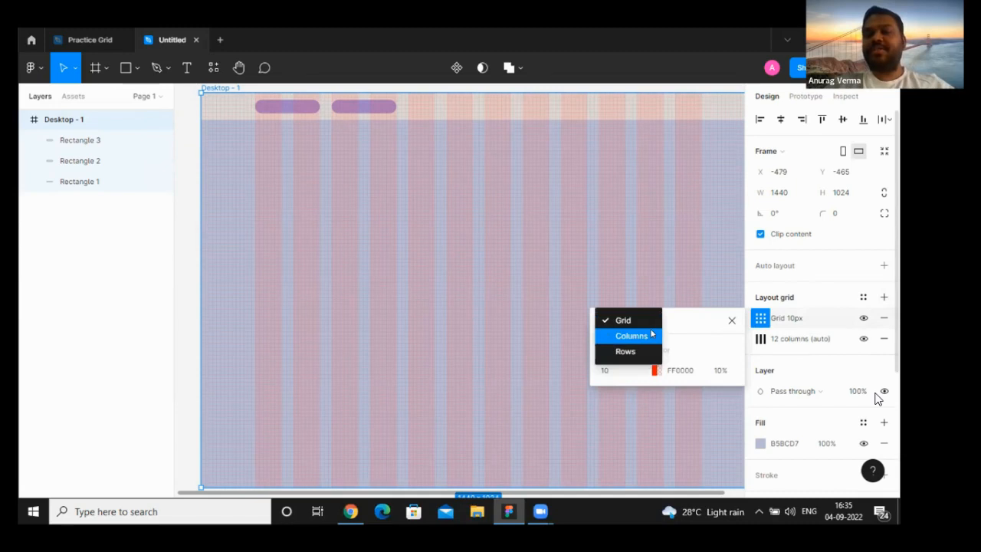
left_click(651, 335)
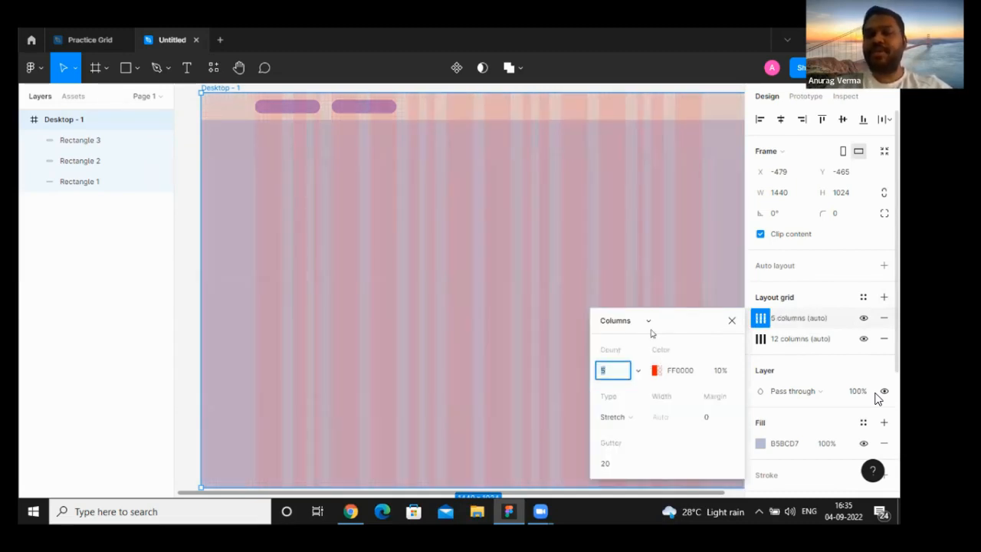
left_click(609, 369)
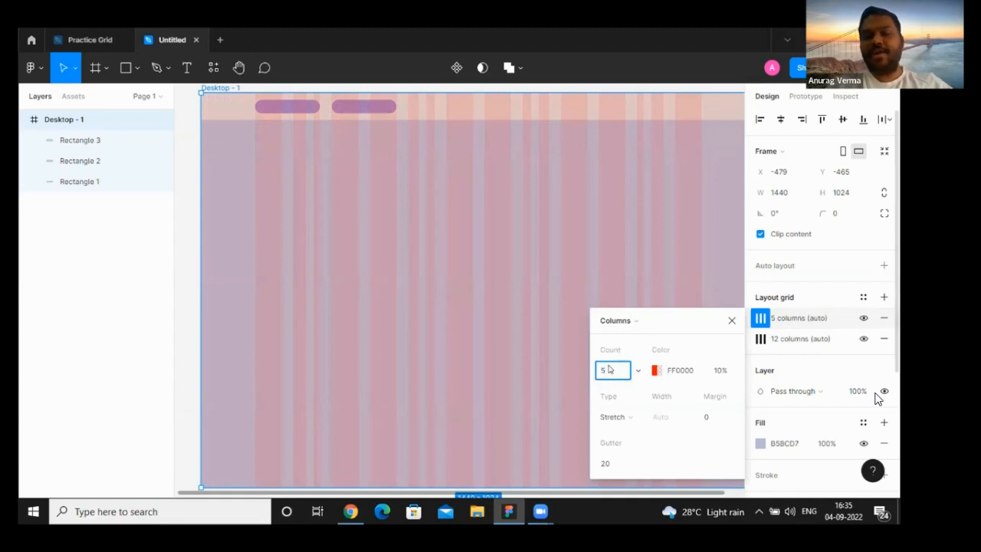
key("BackSpace")
type("12")
key("Return")
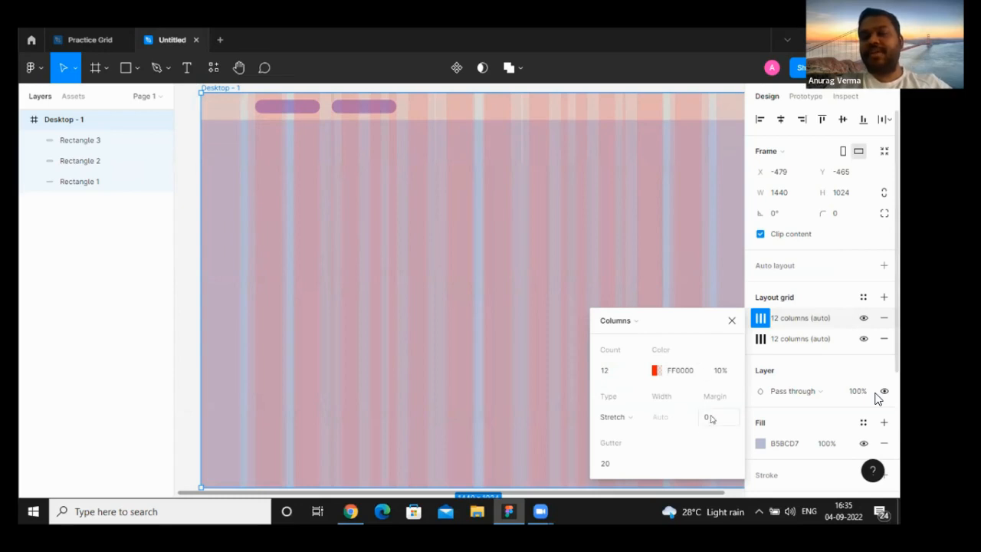
- Try a margin of 140 and a gutter of 30 on the added column grid, and delete that grid
left_click(710, 418)
type("10")
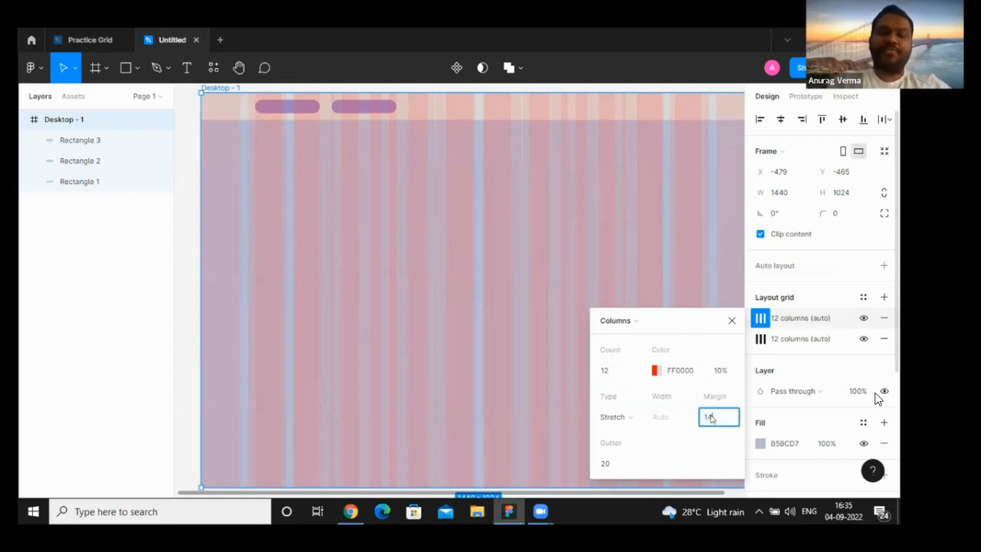
type("0")
key("Return")
left_click(609, 465)
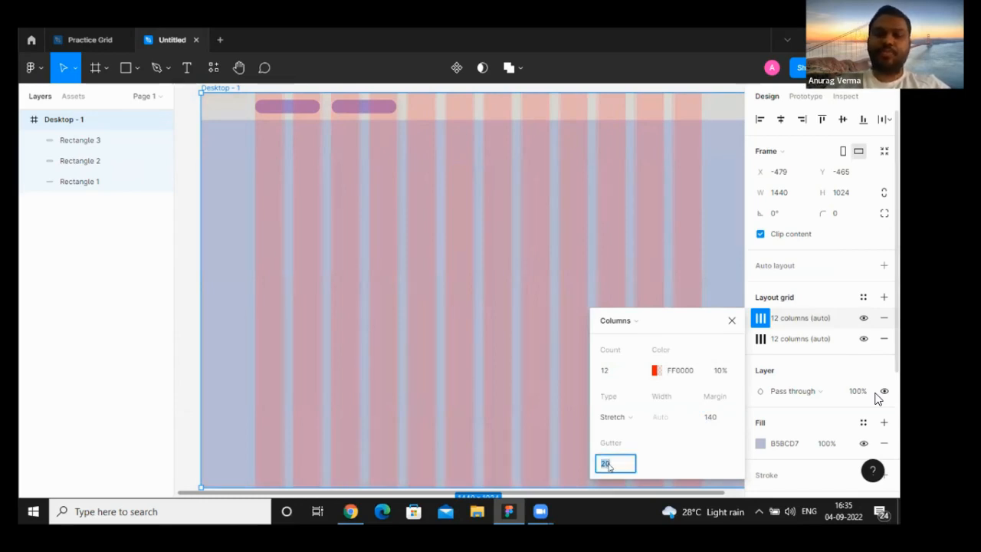
type("30")
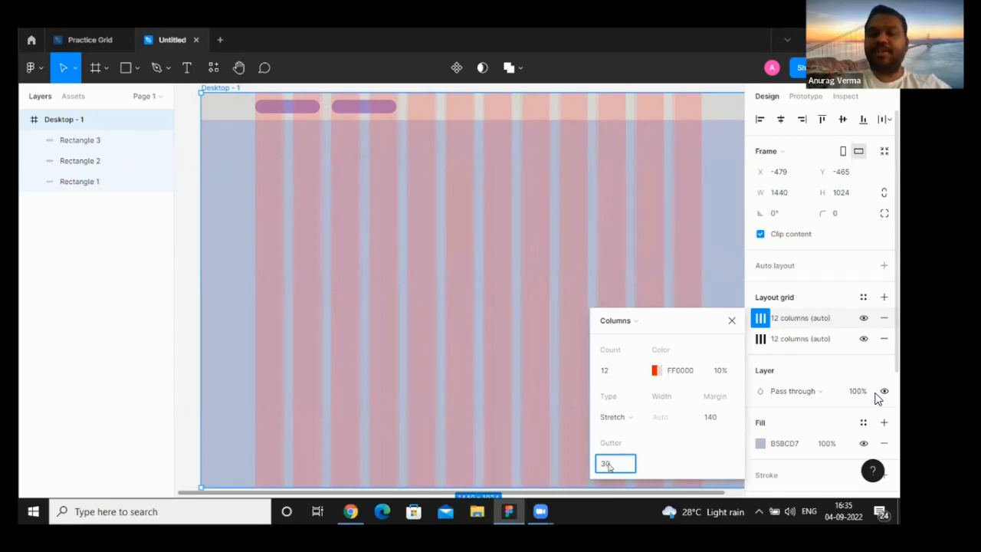
key("Return")
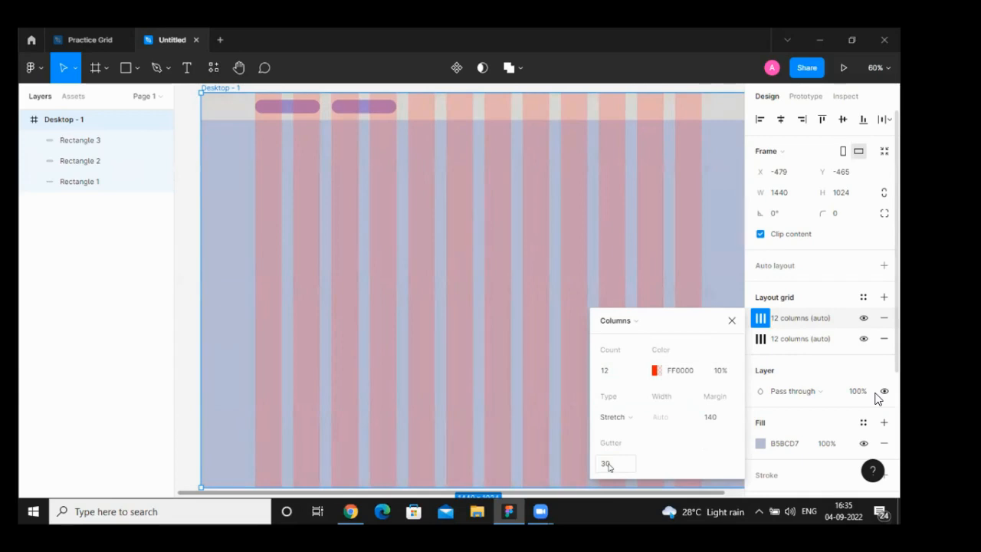
left_click(731, 322)
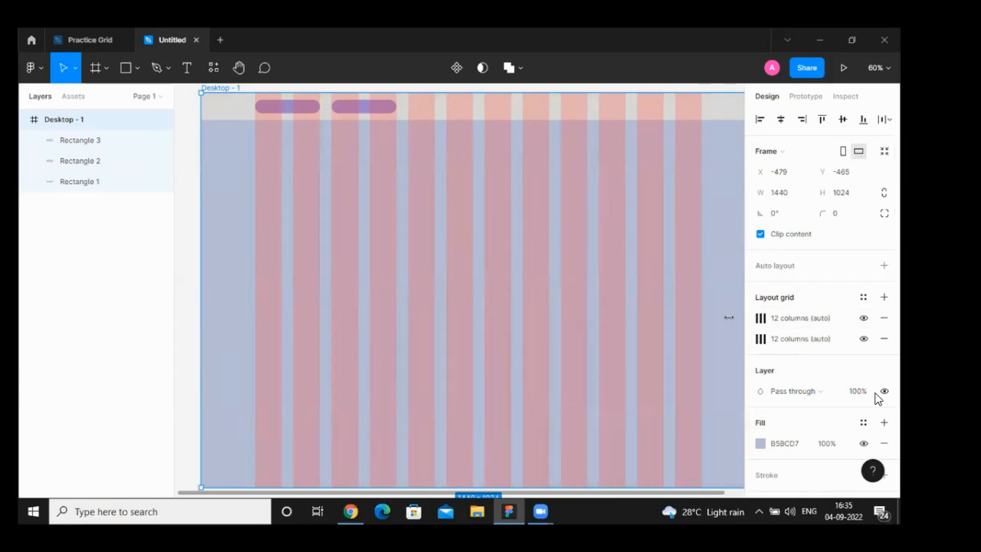
left_click(884, 318)
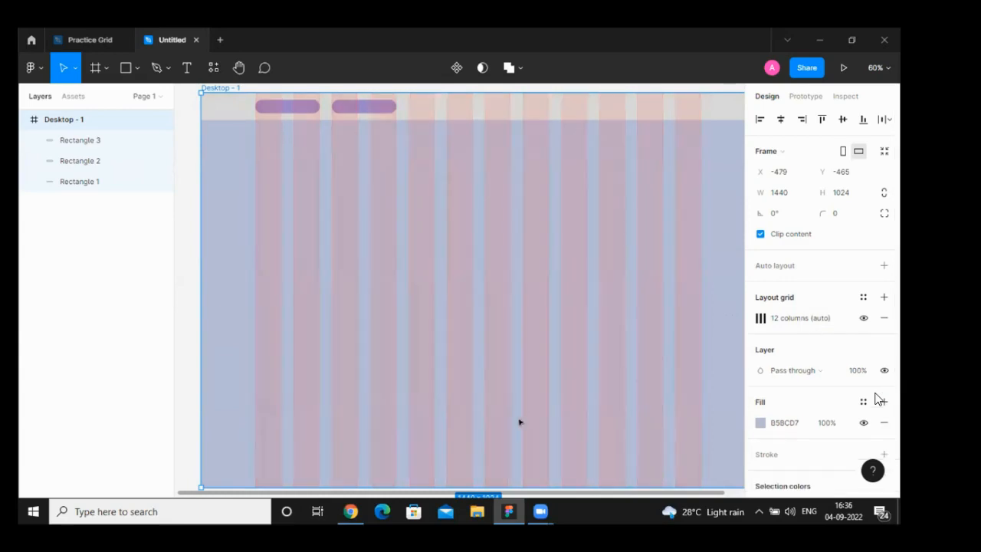
- Review the header layout on the Zendesk homepage in Chrome and switch back to the Figma file
left_click(352, 511)
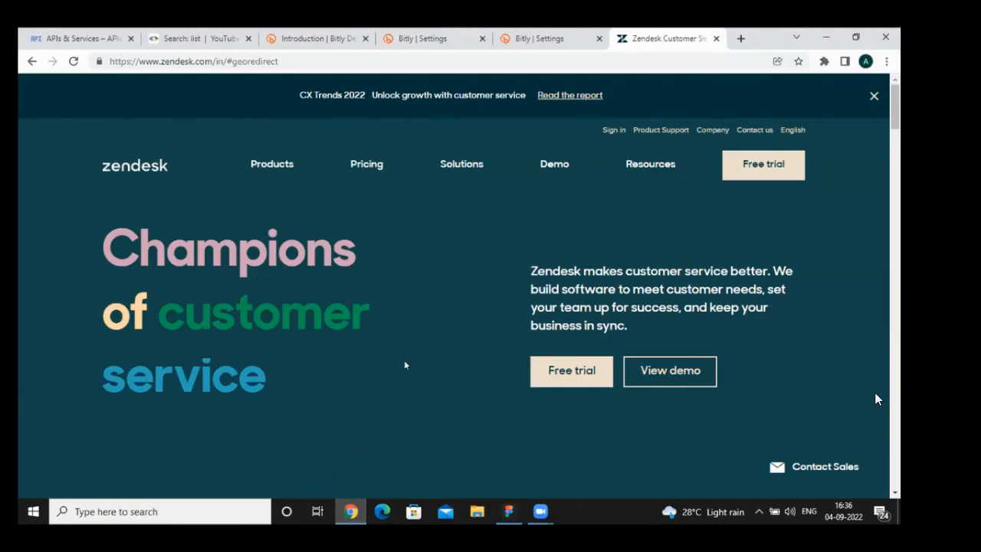
mouse_move(508, 511)
left_click(529, 476)
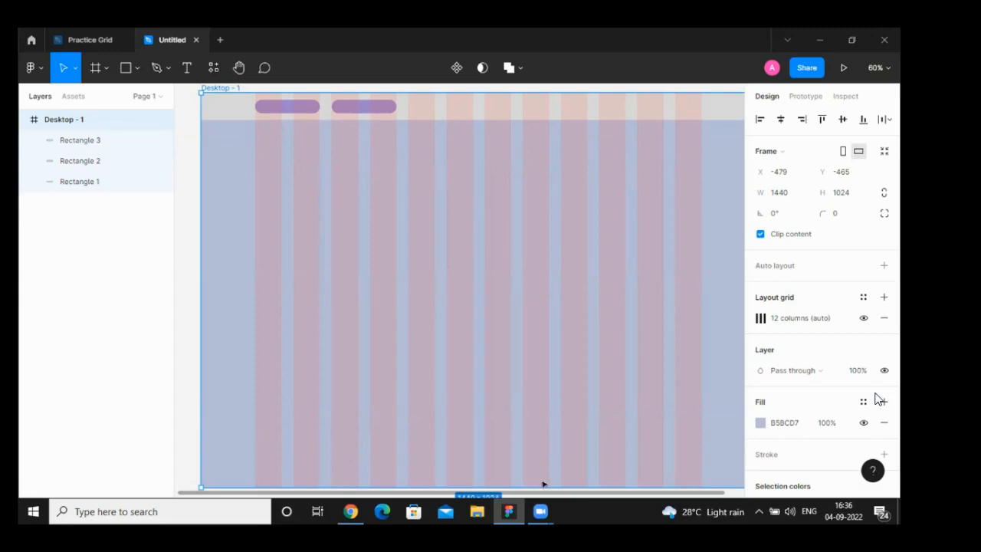
mouse_move(536, 510)
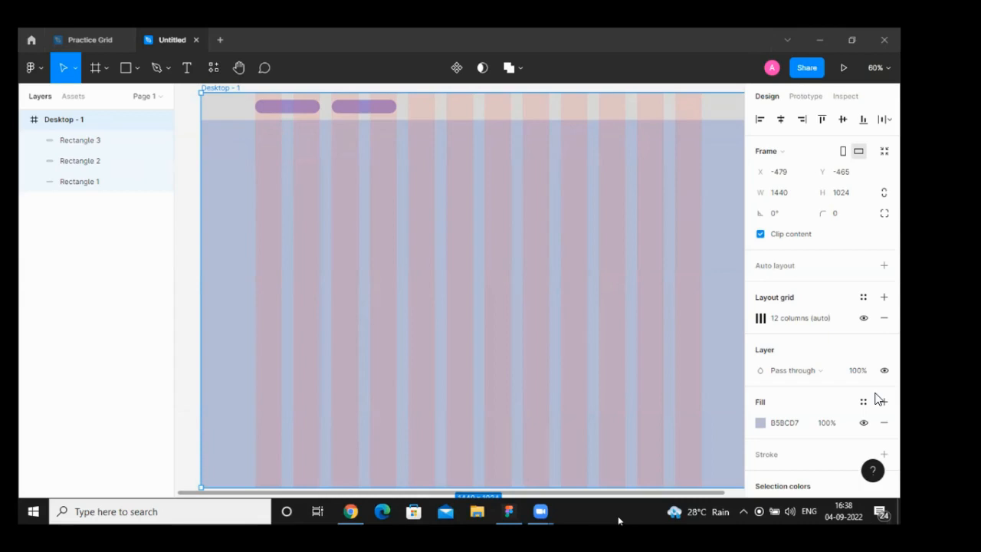
- Try a narrower copy of the second header placeholder over the ninth grid column, reposition it in vector editing, and delete its shape
left_click(385, 102)
left_click(386, 109)
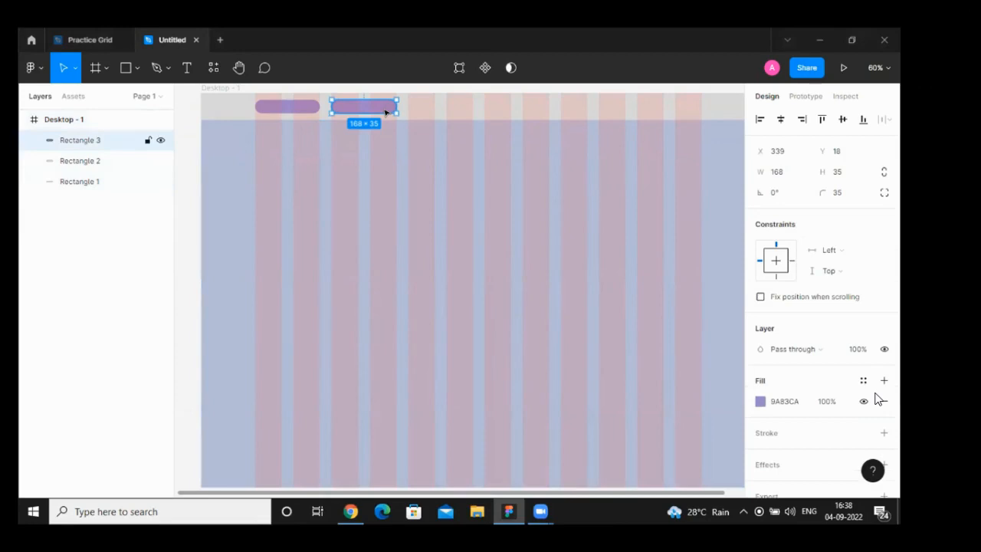
key("ctrl+d")
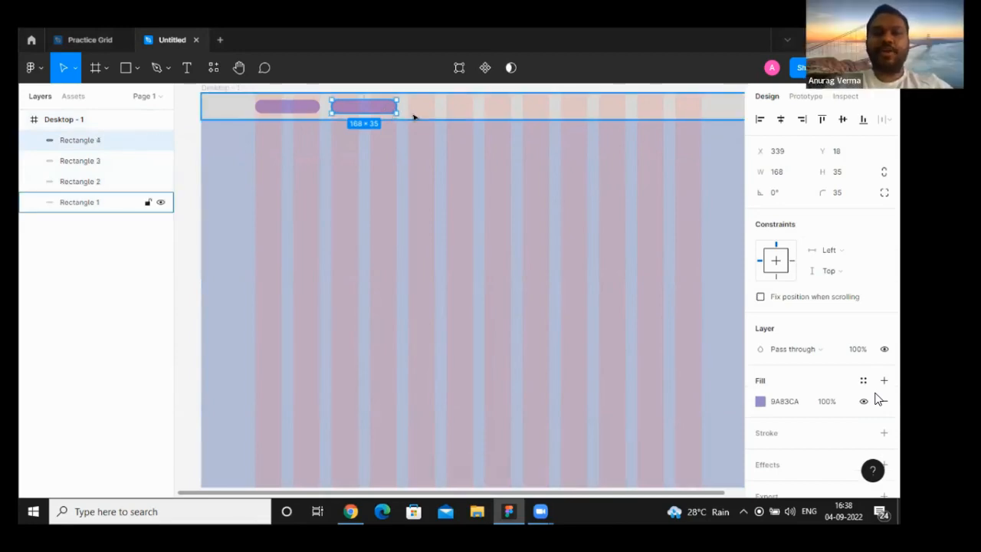
left_click_drag(381, 105, 555, 106)
double_click(597, 107)
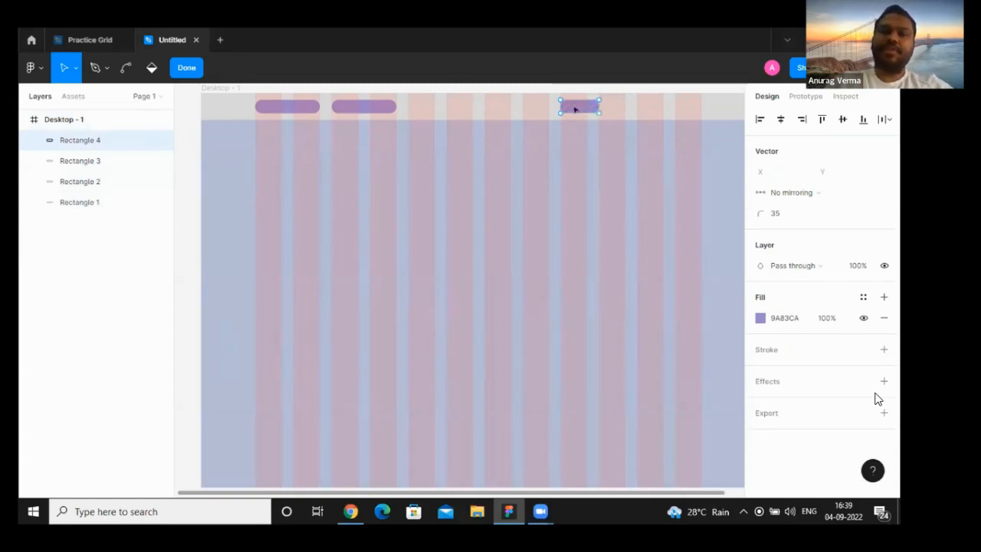
left_click_drag(567, 105, 555, 128)
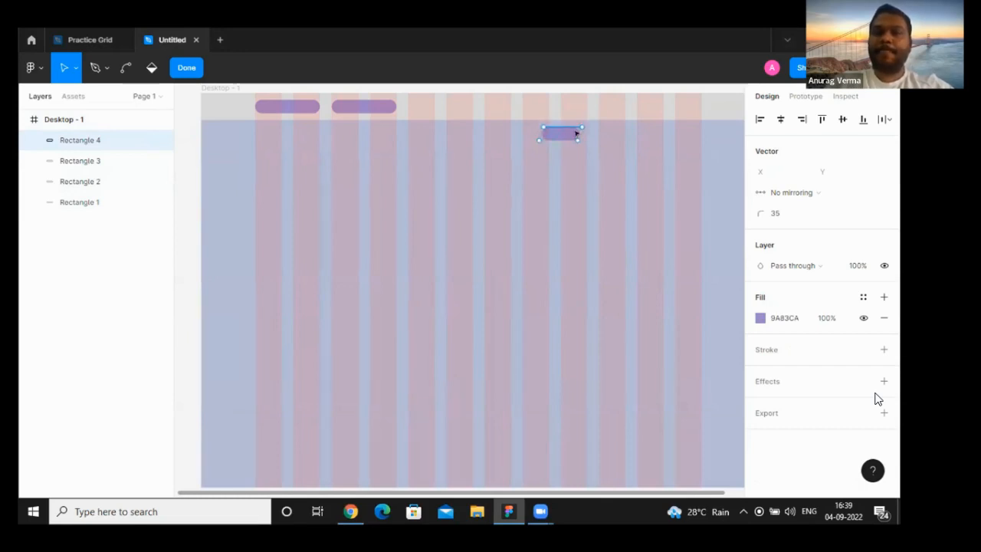
left_click_drag(574, 133, 595, 103)
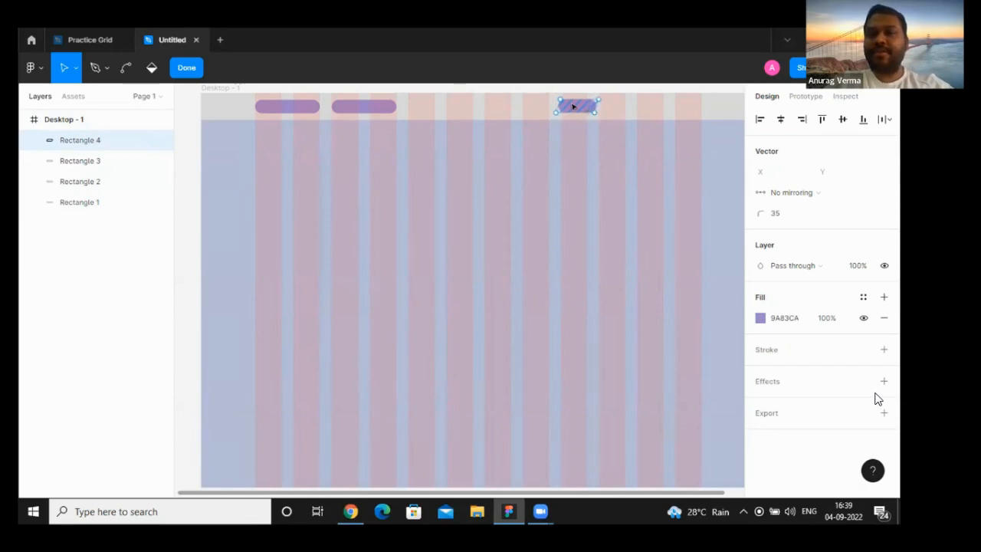
key("Delete")
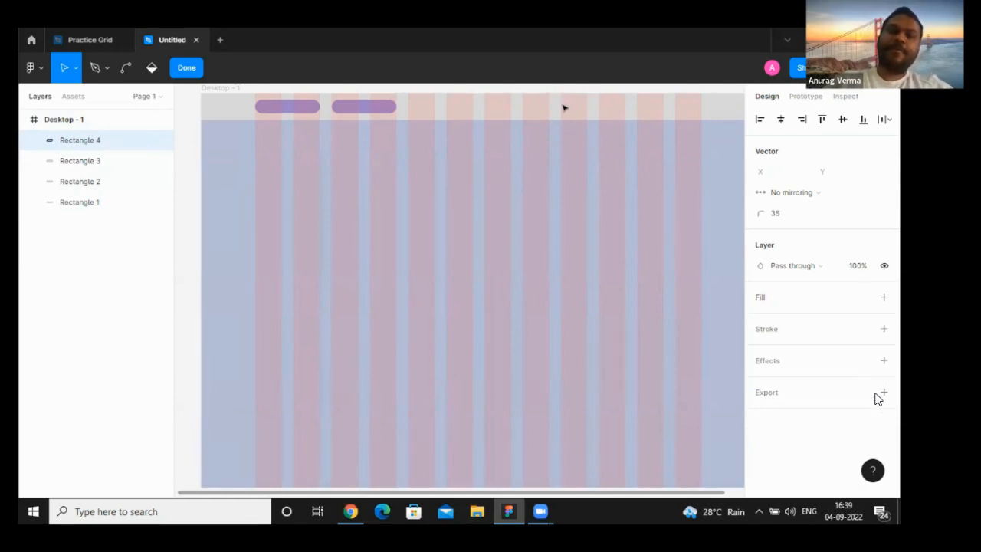